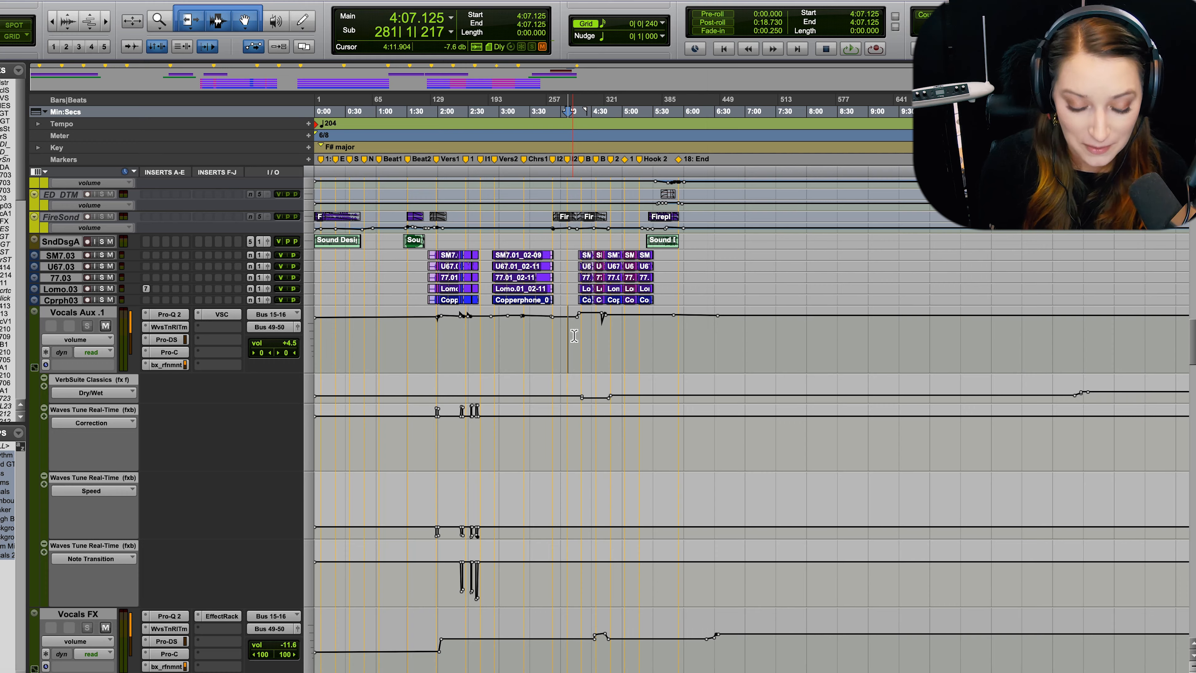
Show the mixer and open the Pro-Q 2 equalizer on the Lead GTR Stem track, moving its window to a clear spot.
key("super+equal")
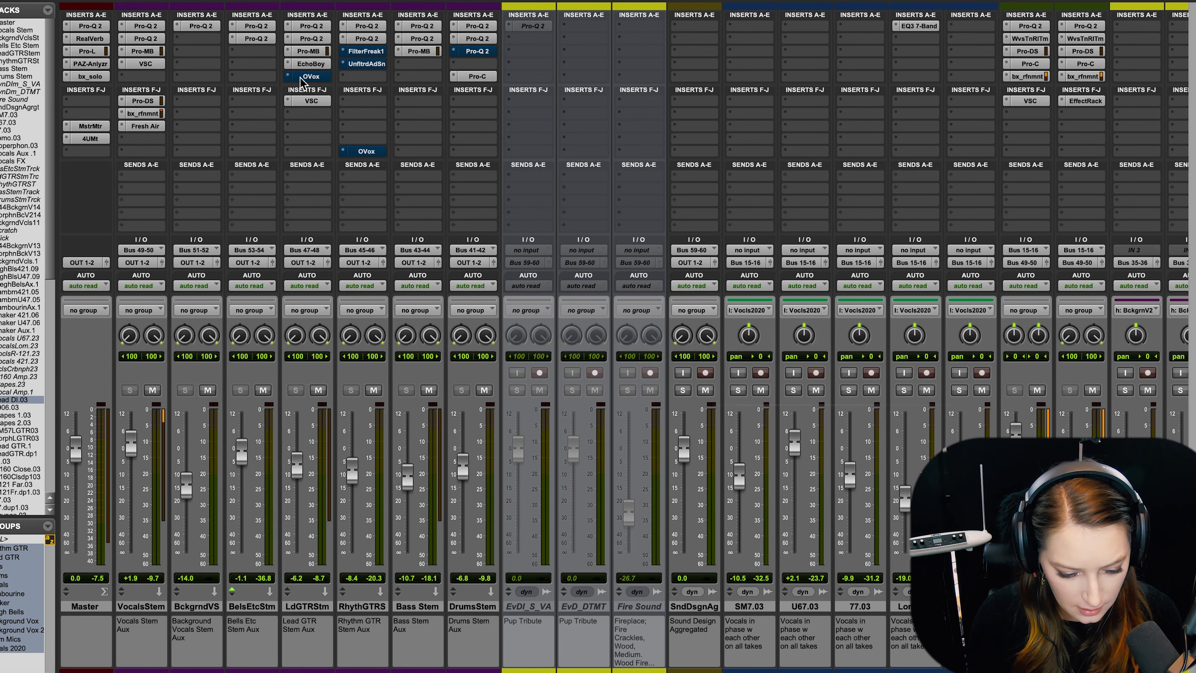
left_click(311, 38)
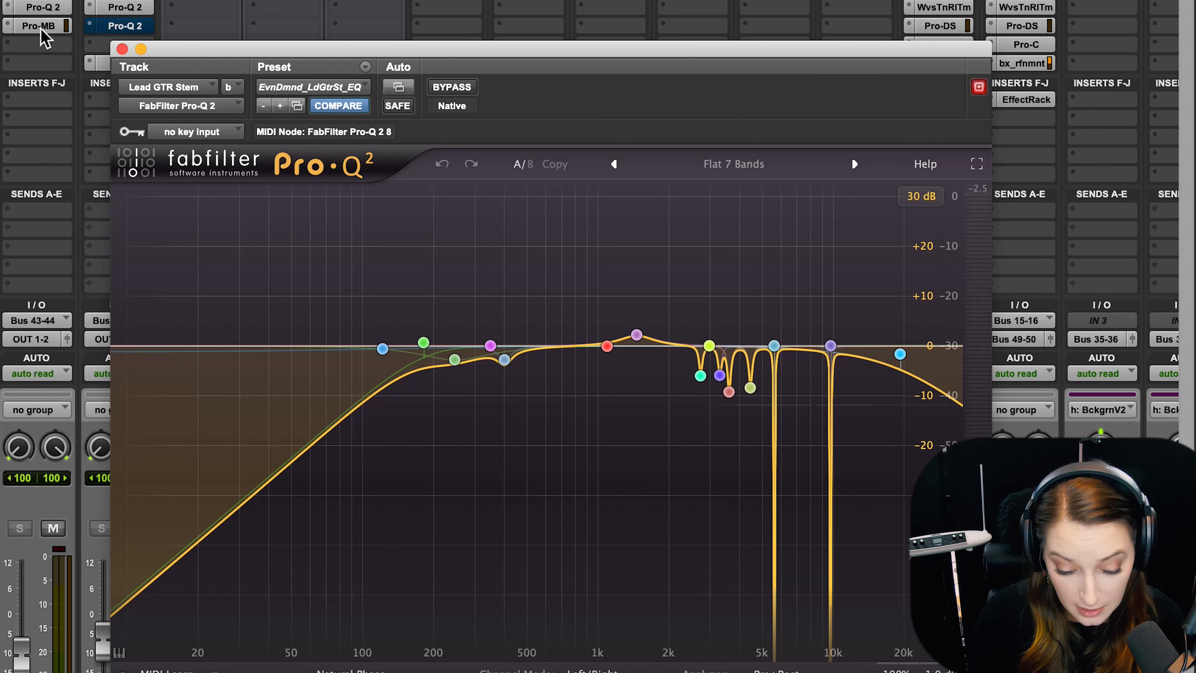
left_click_drag(363, 49, 383, 13)
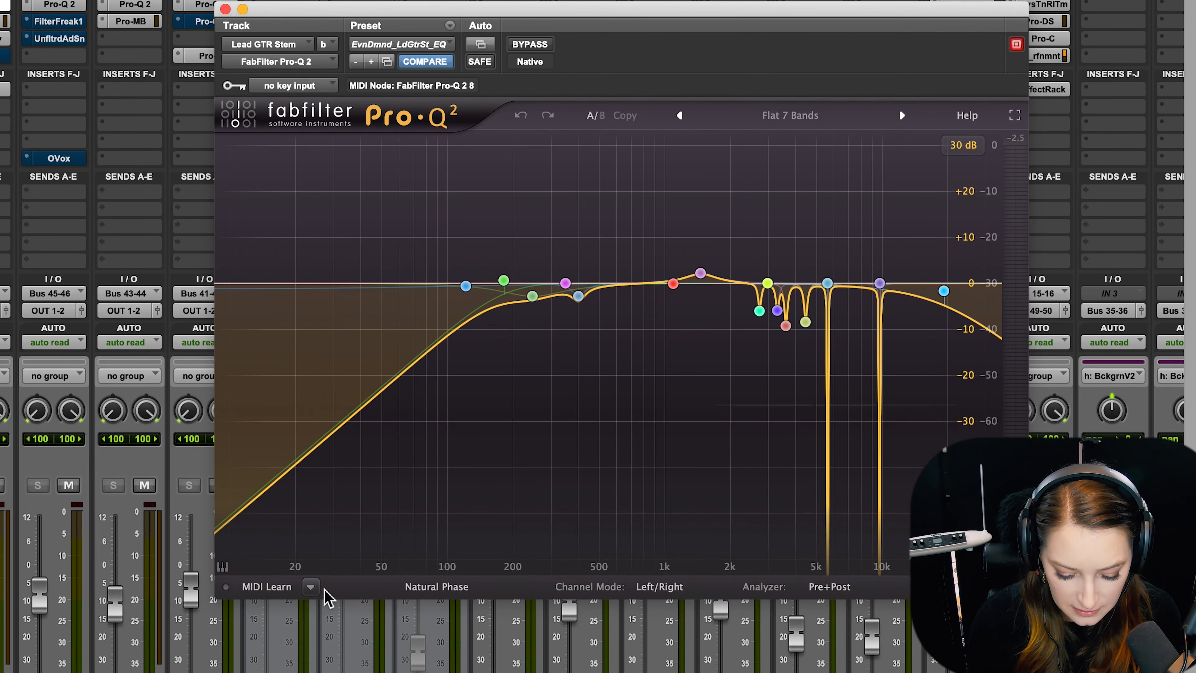
Examine the equalizer's processing mode choices and its analyzer setting without changing them.
mouse_move(504, 590)
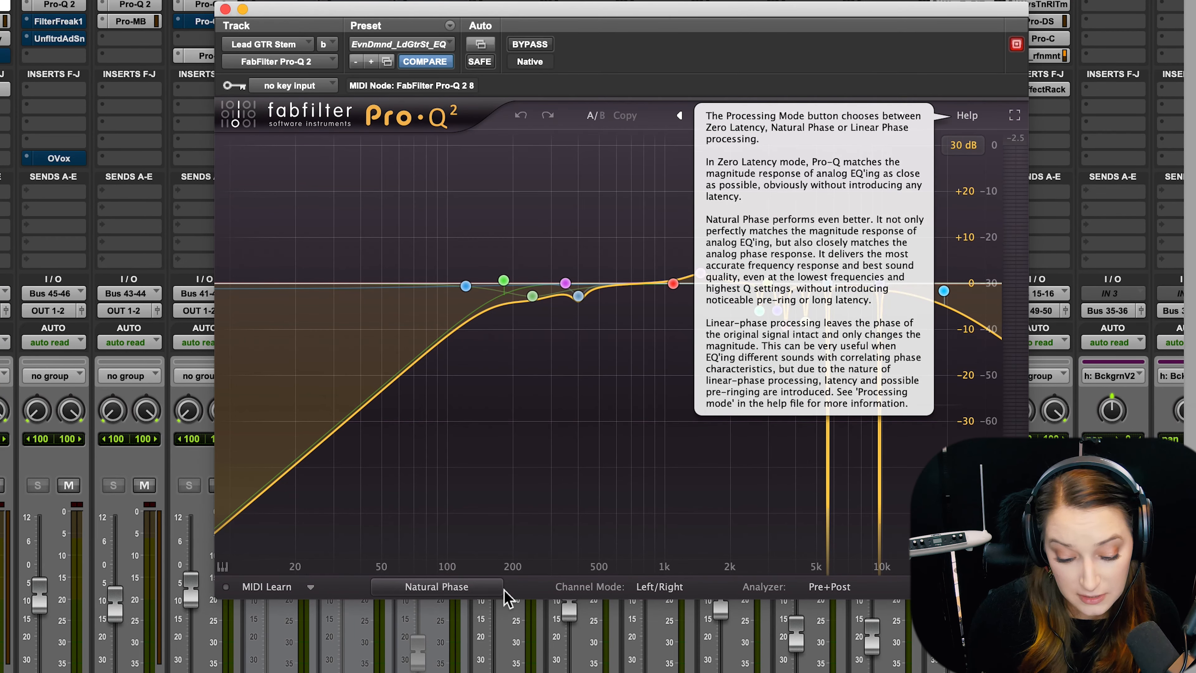
left_click(493, 595)
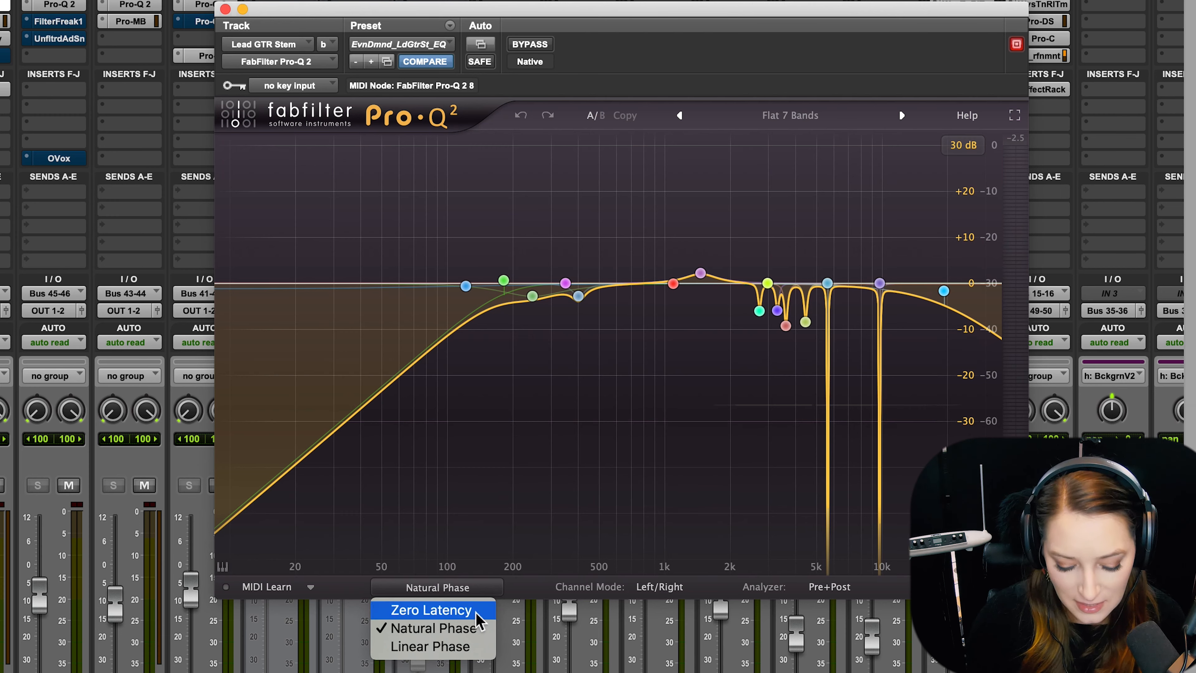
left_click(534, 594)
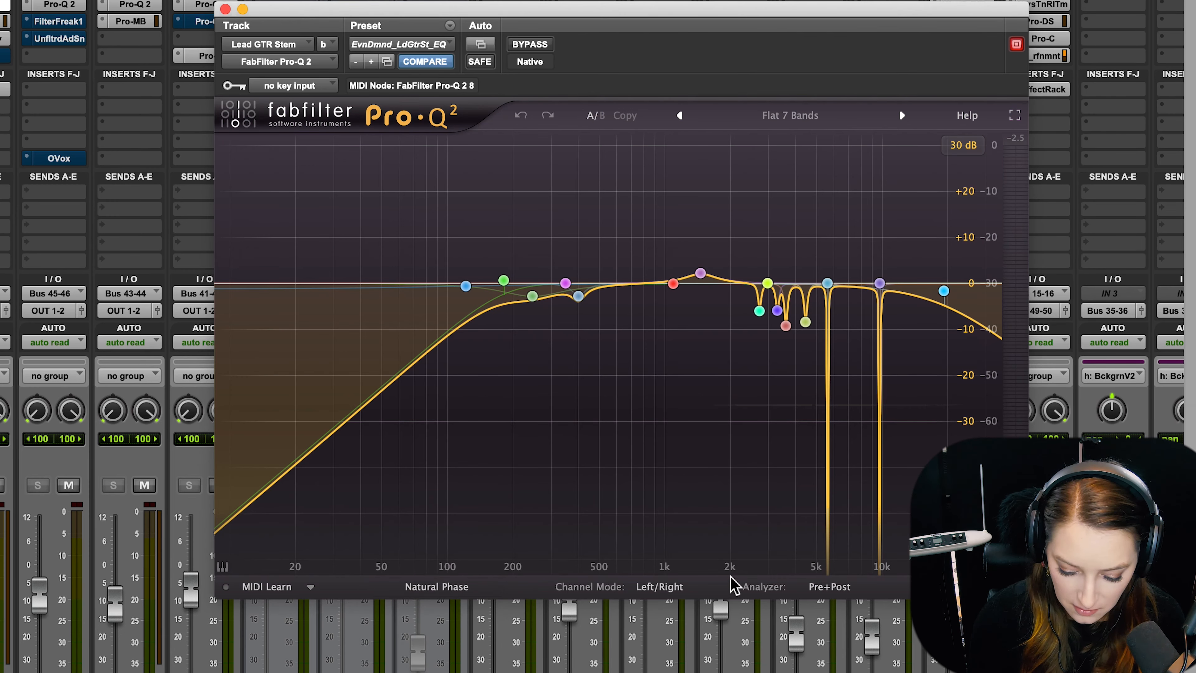
left_click(812, 588)
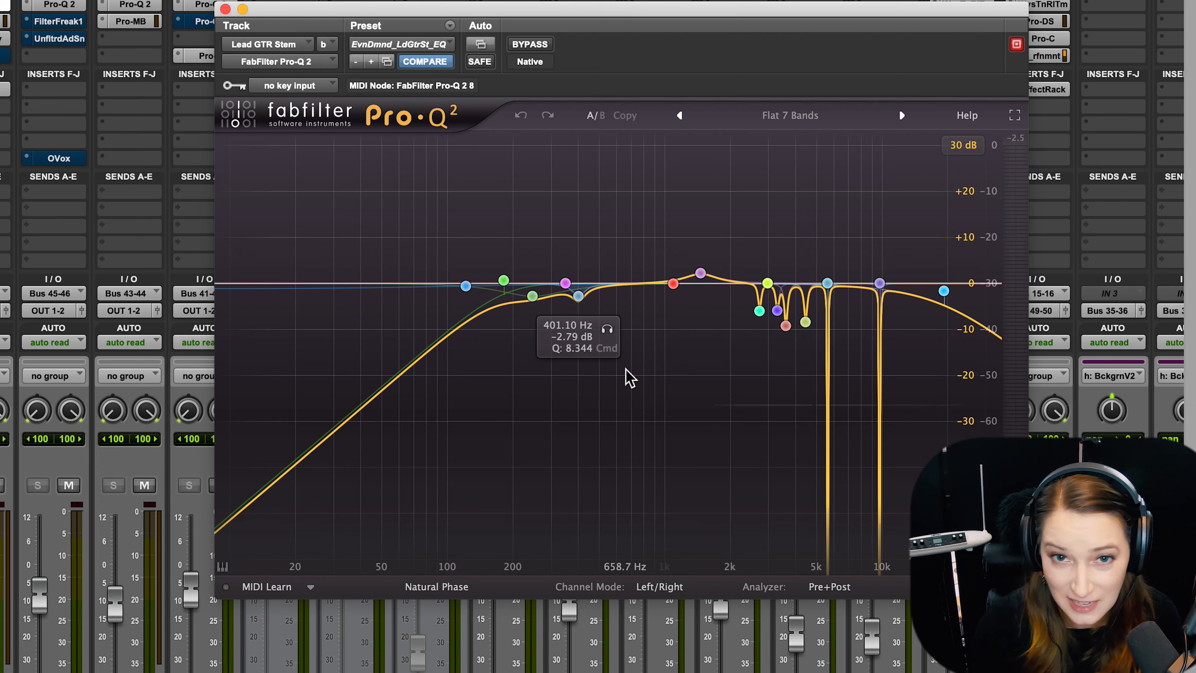
Set the playback start at about 3:52 in the timeline, where the second group of vocal clips ends, and return to the mixer.
key("super+equal")
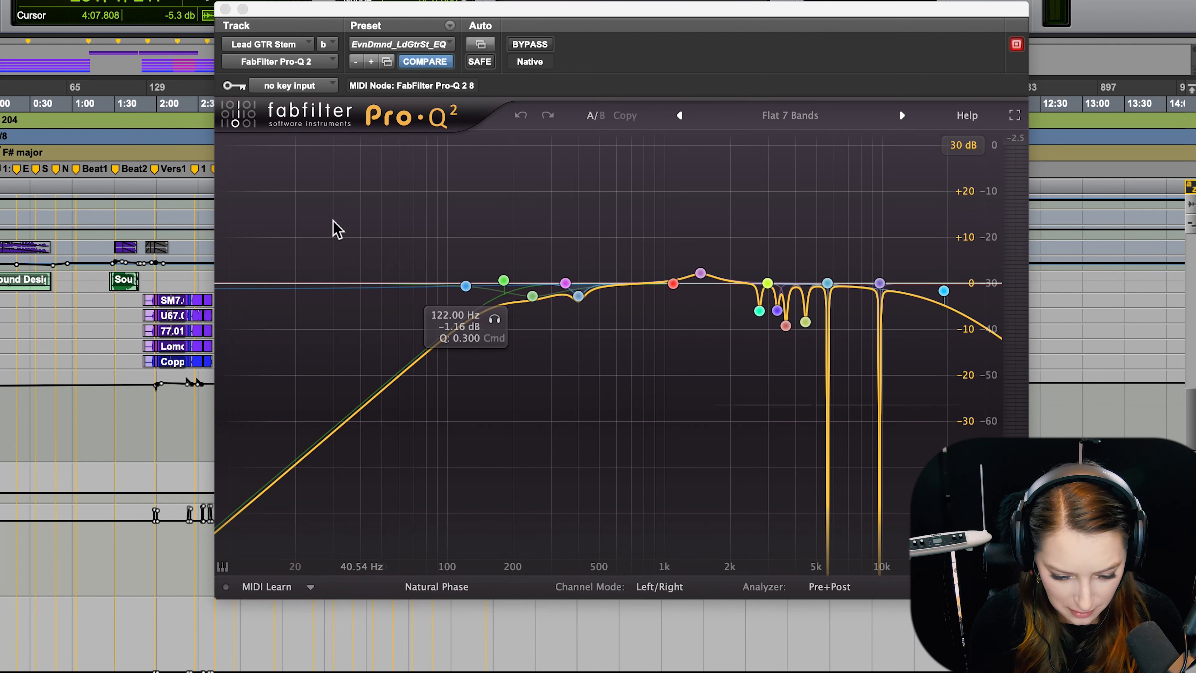
left_click_drag(320, 19, 548, 35)
left_click_drag(315, 414, 358, 418)
left_click(314, 419)
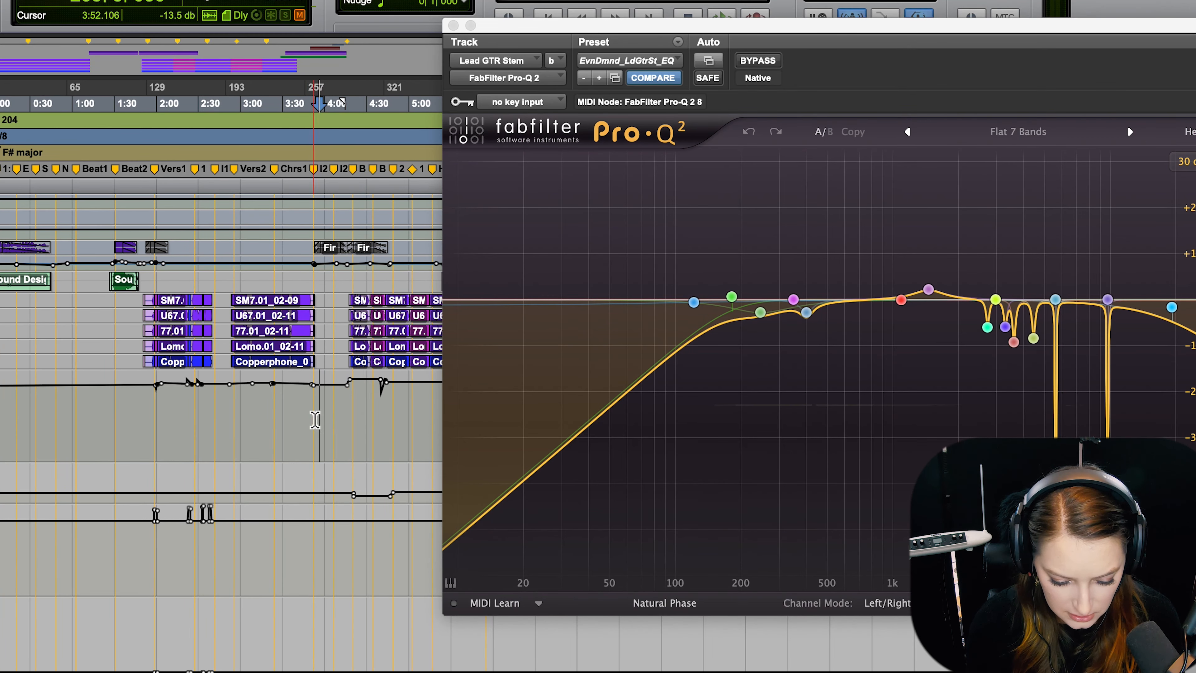
key("super+equal")
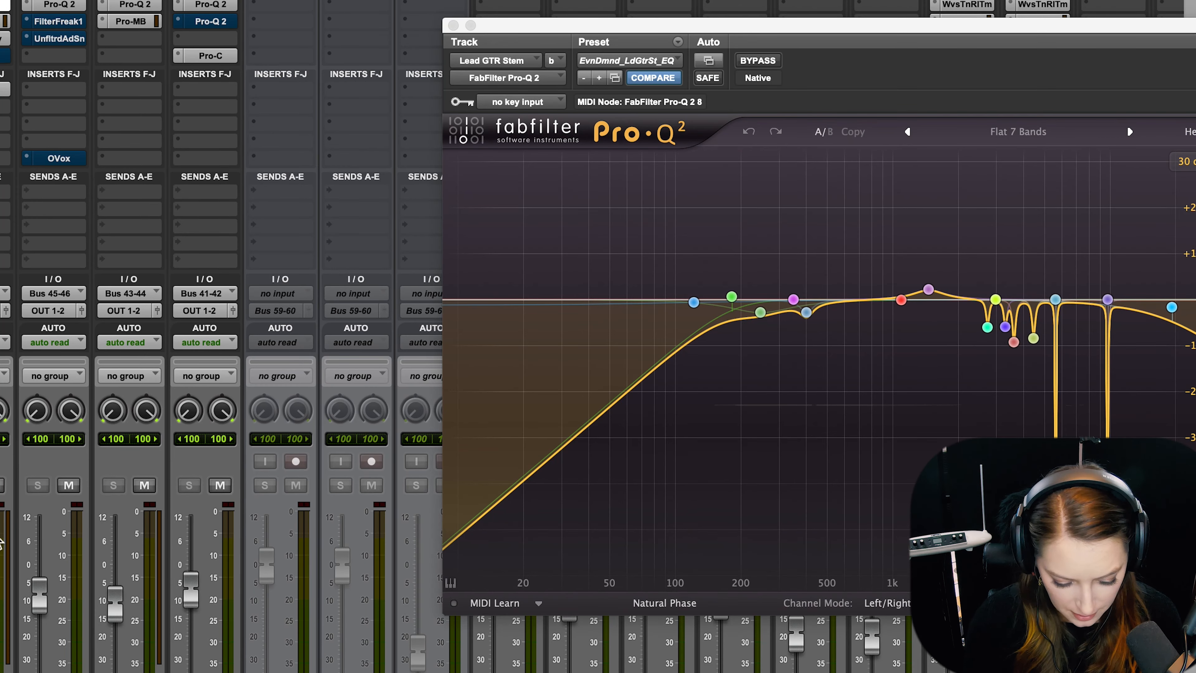
left_click_drag(788, 29, 565, 5)
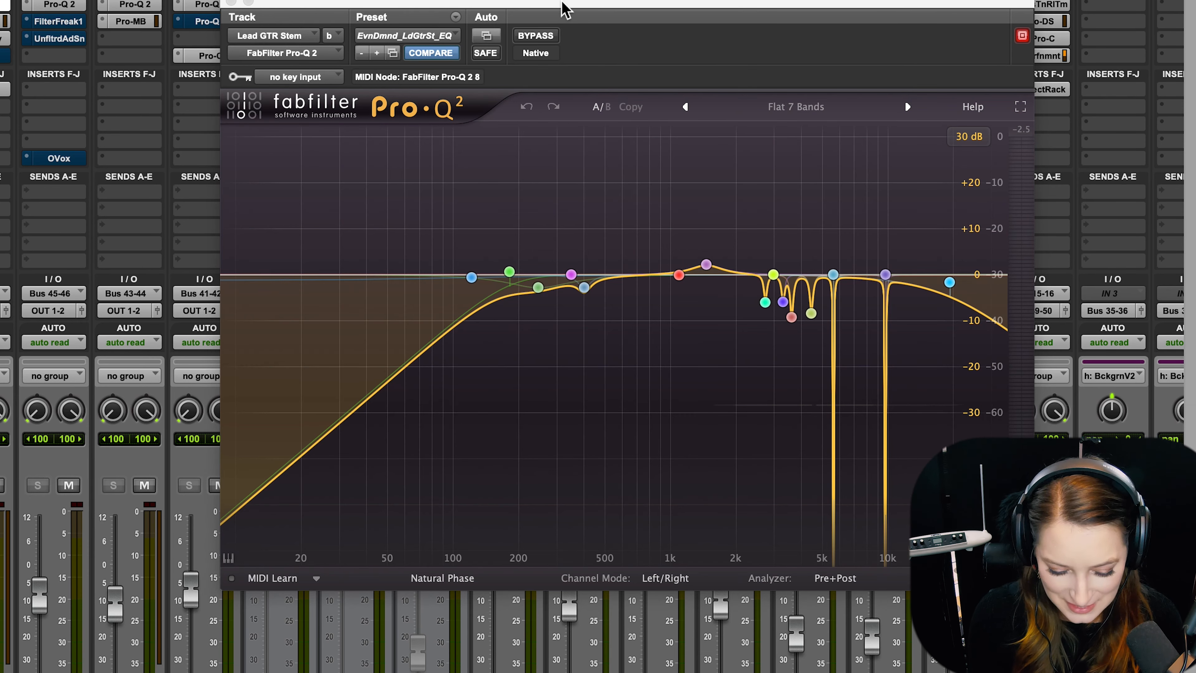
Play the section and compare the lead guitar with its Pro-Q 2 equalizer bypassed and active.
key("super+equal")
key("space")
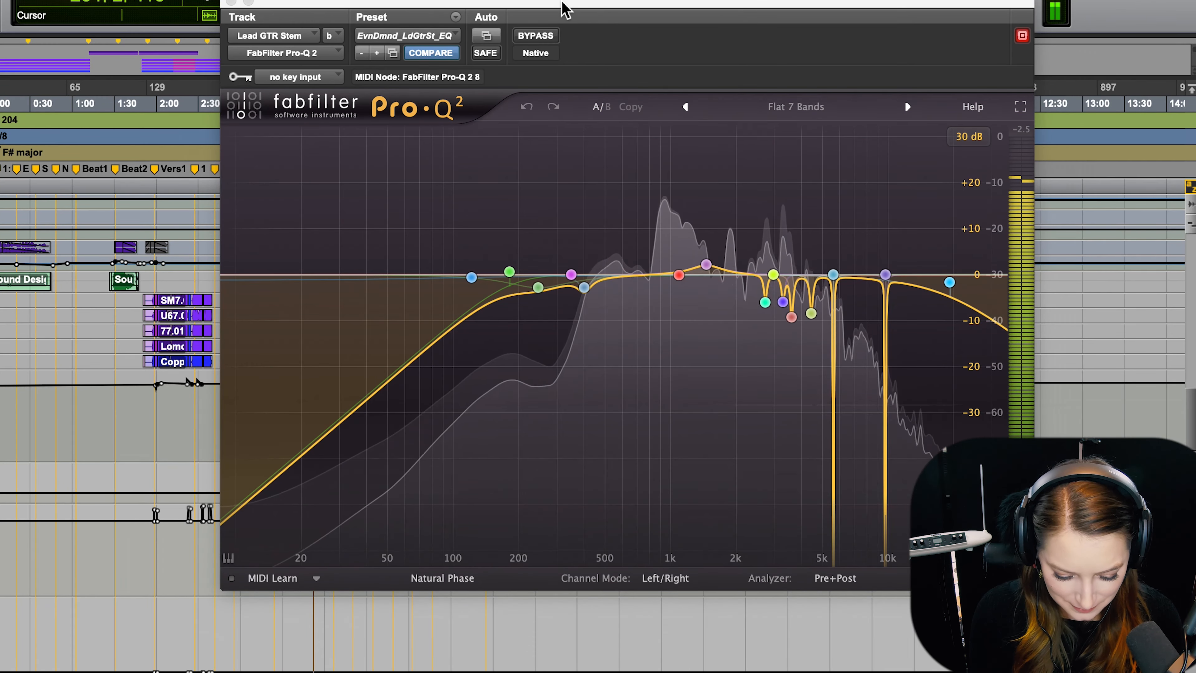
key("super+equal")
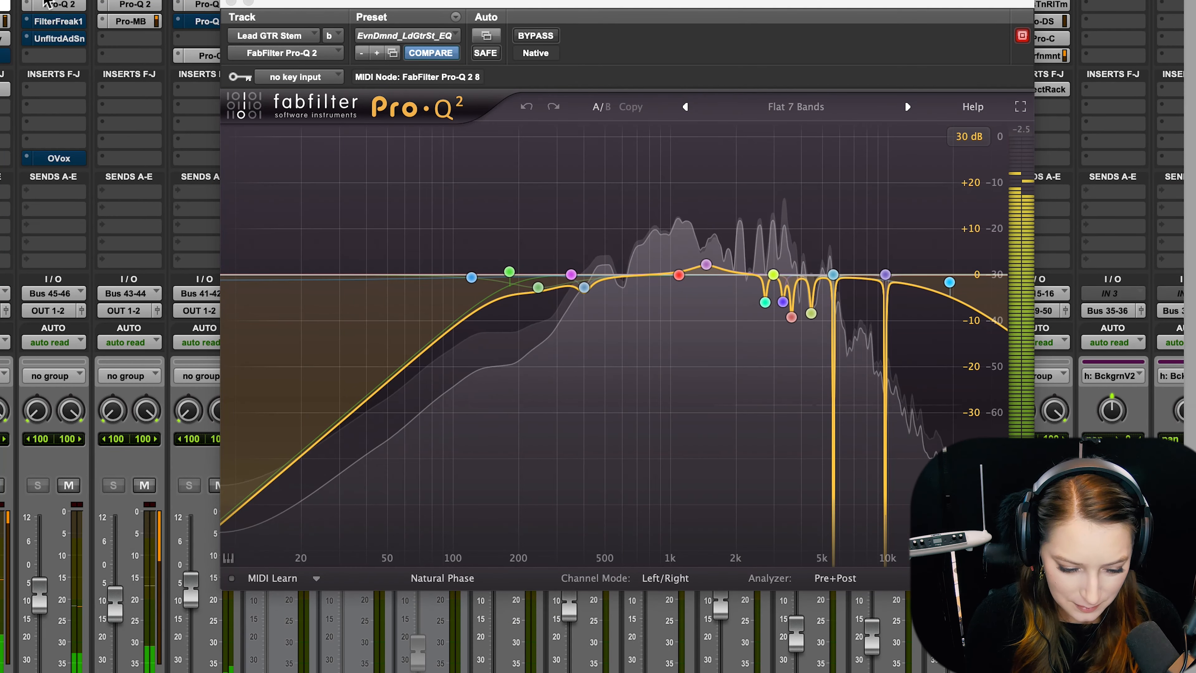
left_click(1, 4, "super")
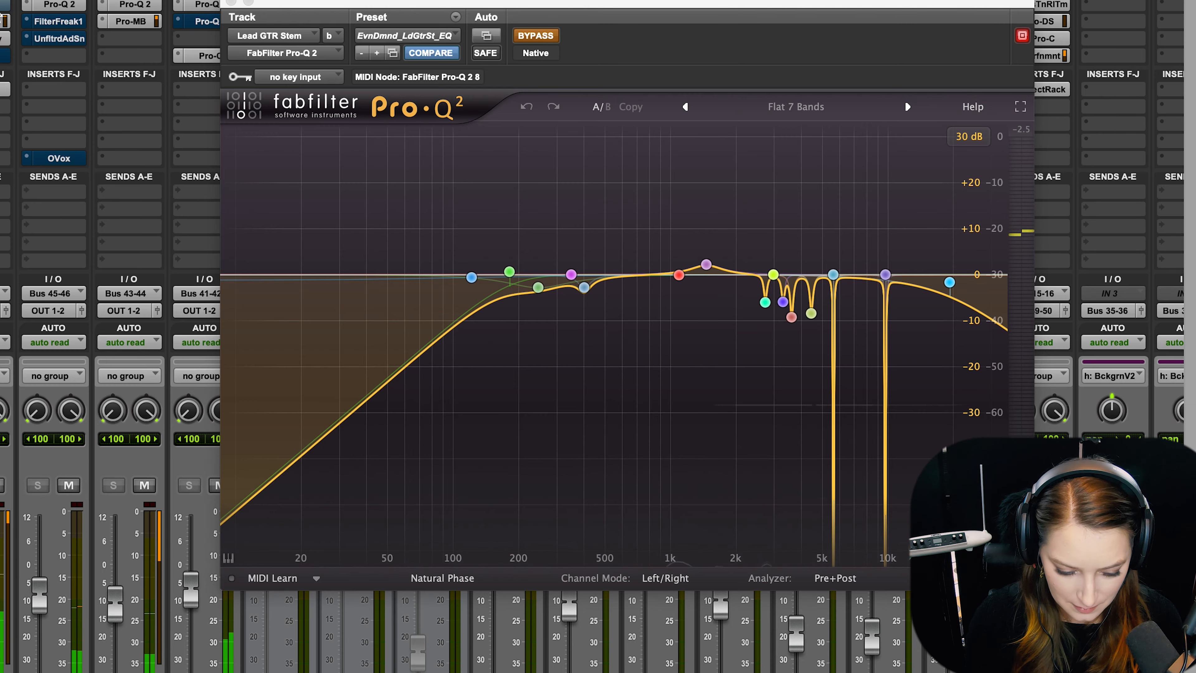
left_click(2, 5, "super")
key("super+equal")
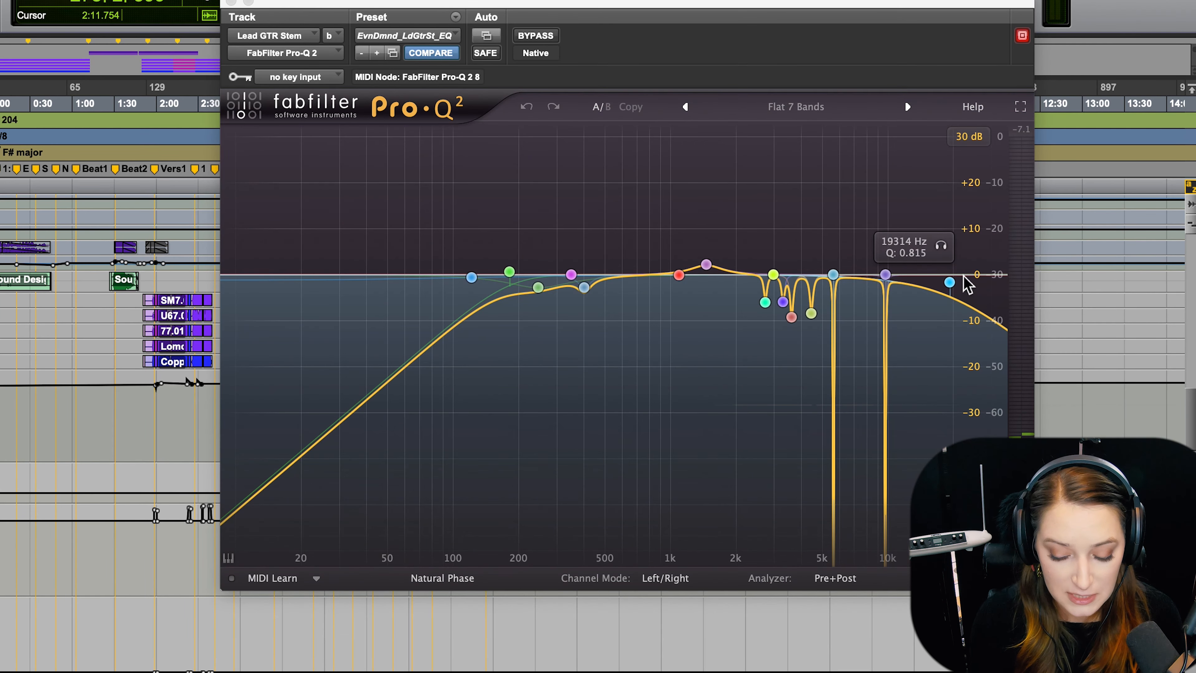
Insert a second stereo FabFilter Pro-Q 2 in insert slot h of the Lead GTR Stem track.
key("super+equal")
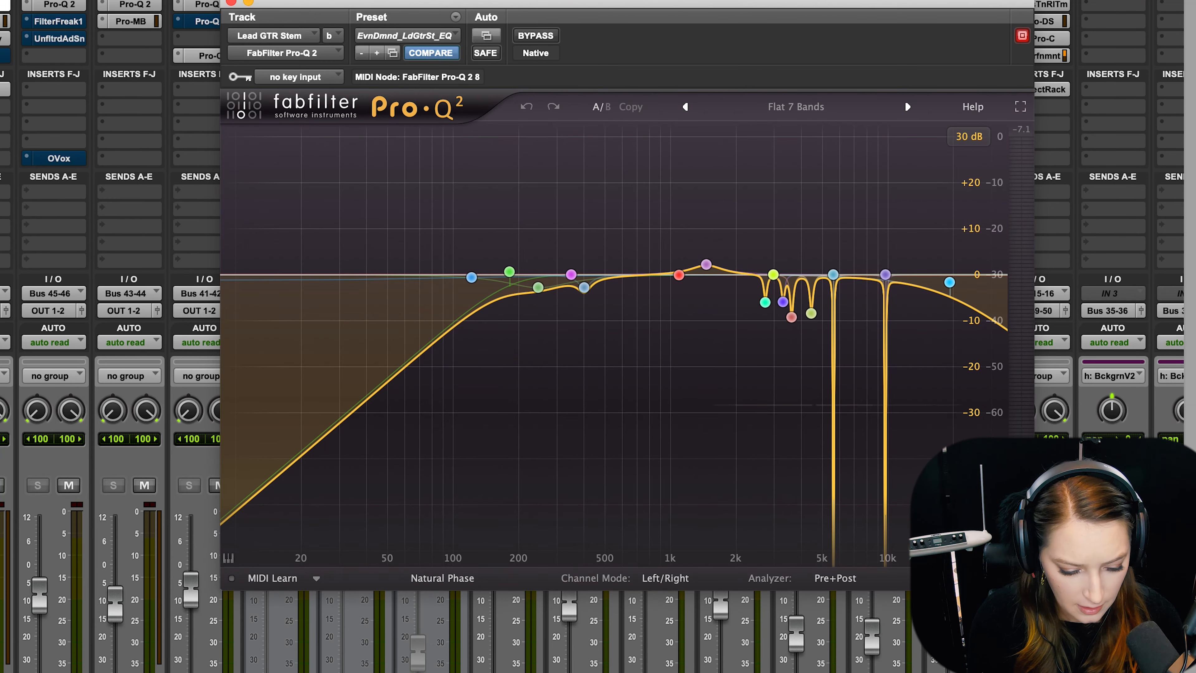
left_click(2, 56)
mouse_move(91, 125)
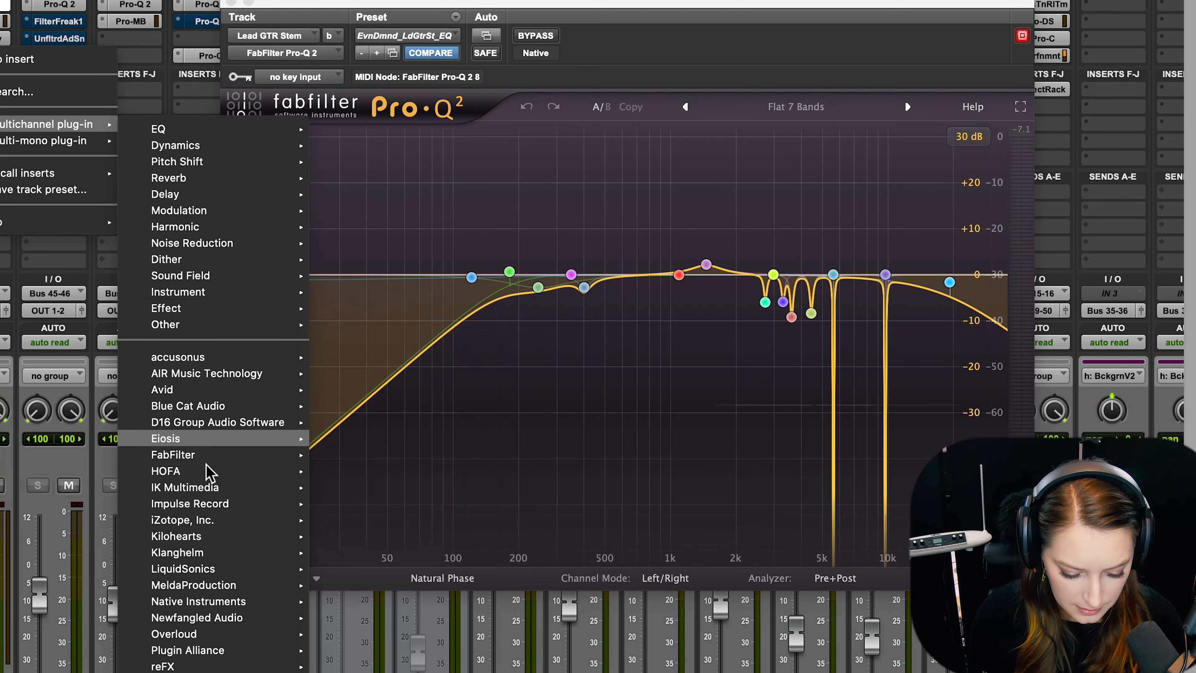
mouse_move(216, 455)
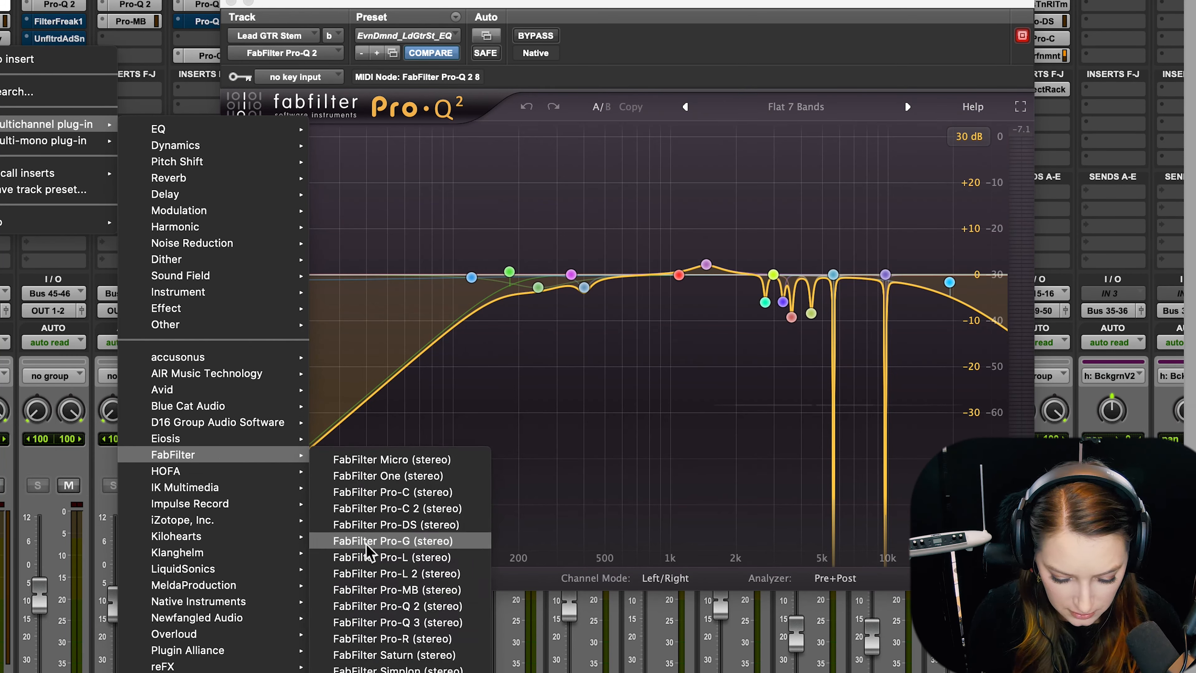
left_click(375, 611)
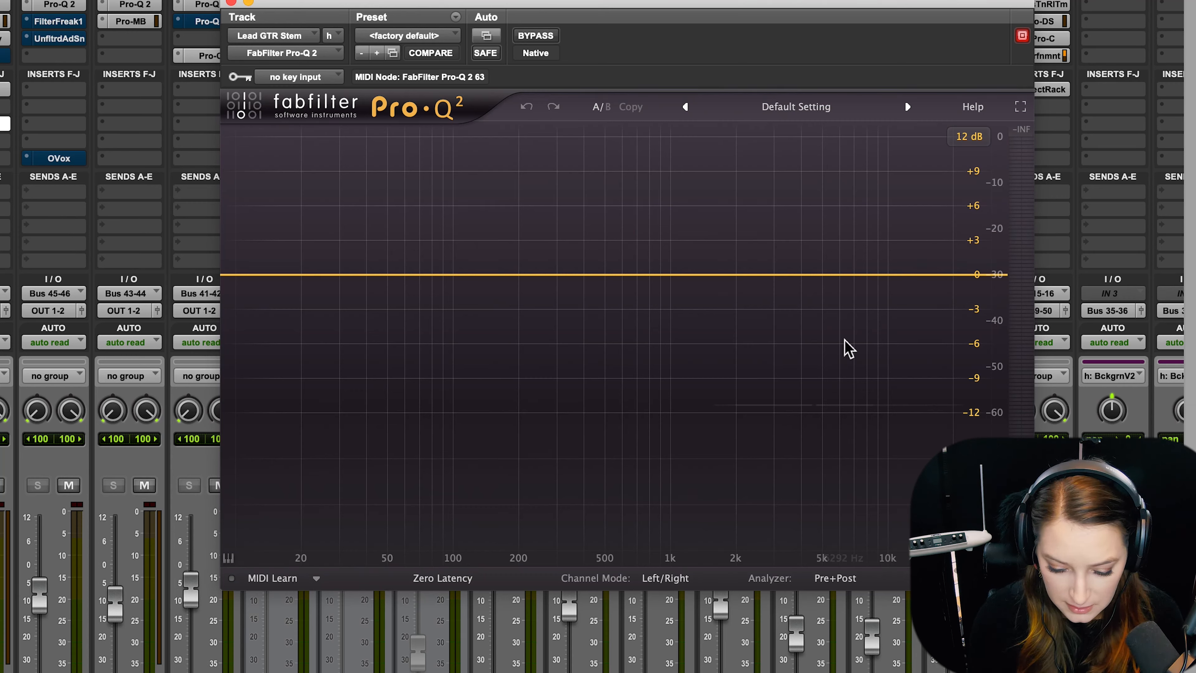
Add bell bands near 300 Hz, 1 kHz and 5 kHz, boosting the middle one about 7 dB and cutting the highest about 6 dB.
left_click(557, 275)
left_click(668, 278)
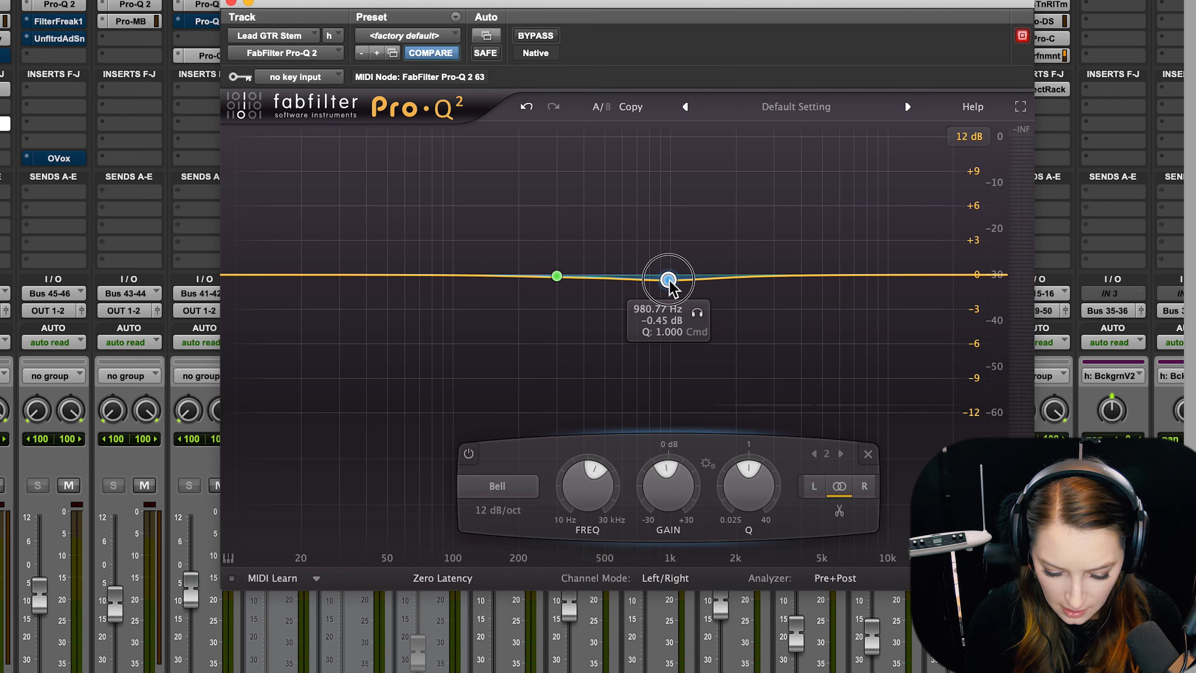
left_click_drag(669, 280, 674, 195)
left_click(840, 268)
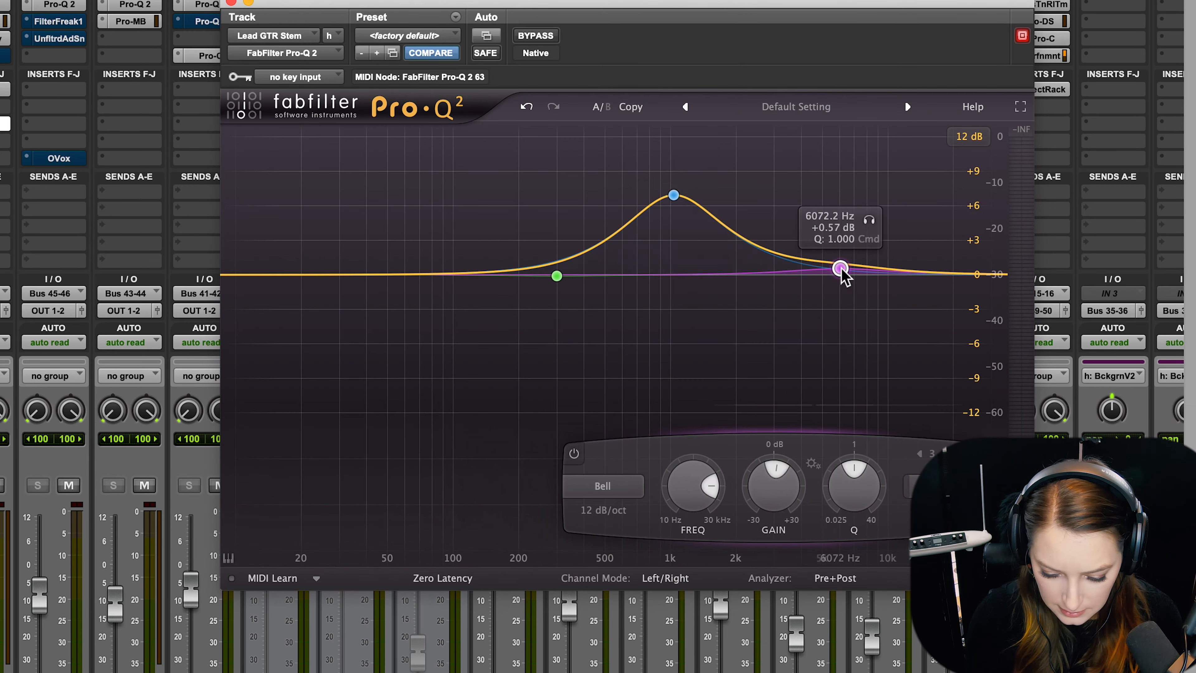
left_click_drag(840, 271, 828, 343)
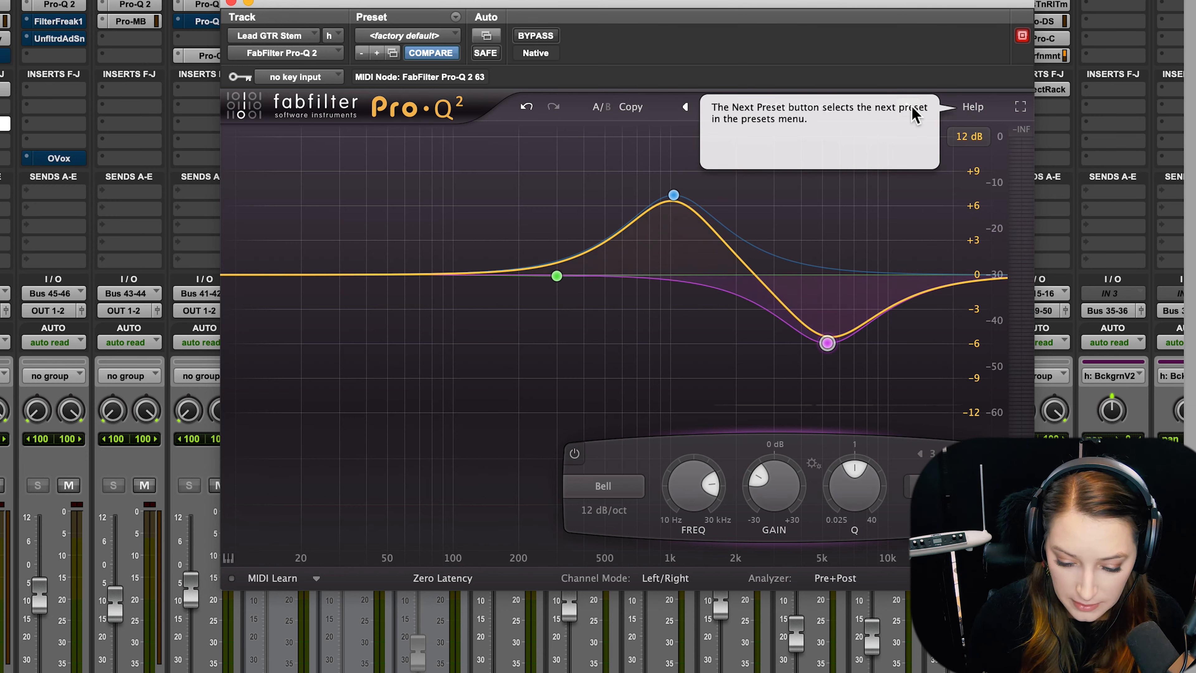
Load the Flat 7 Bands preset and reshape its 2500 Hz band into a very narrow cut of about 8 dB near 3.2 kHz.
left_click(909, 107)
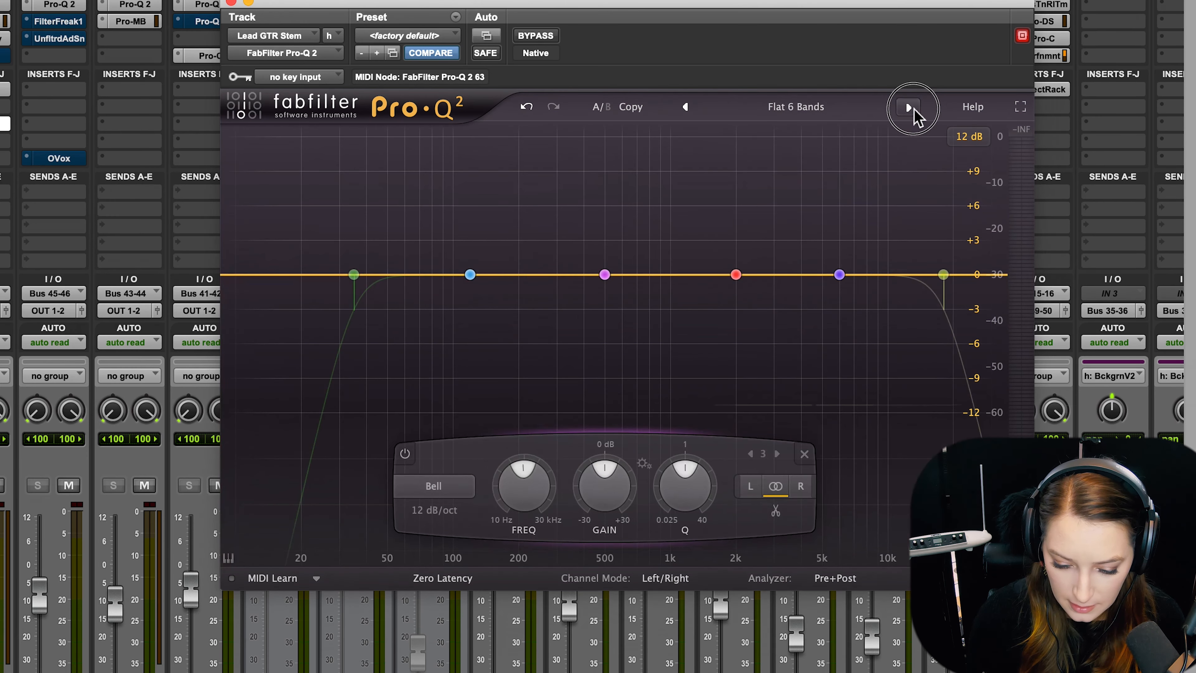
left_click(909, 107)
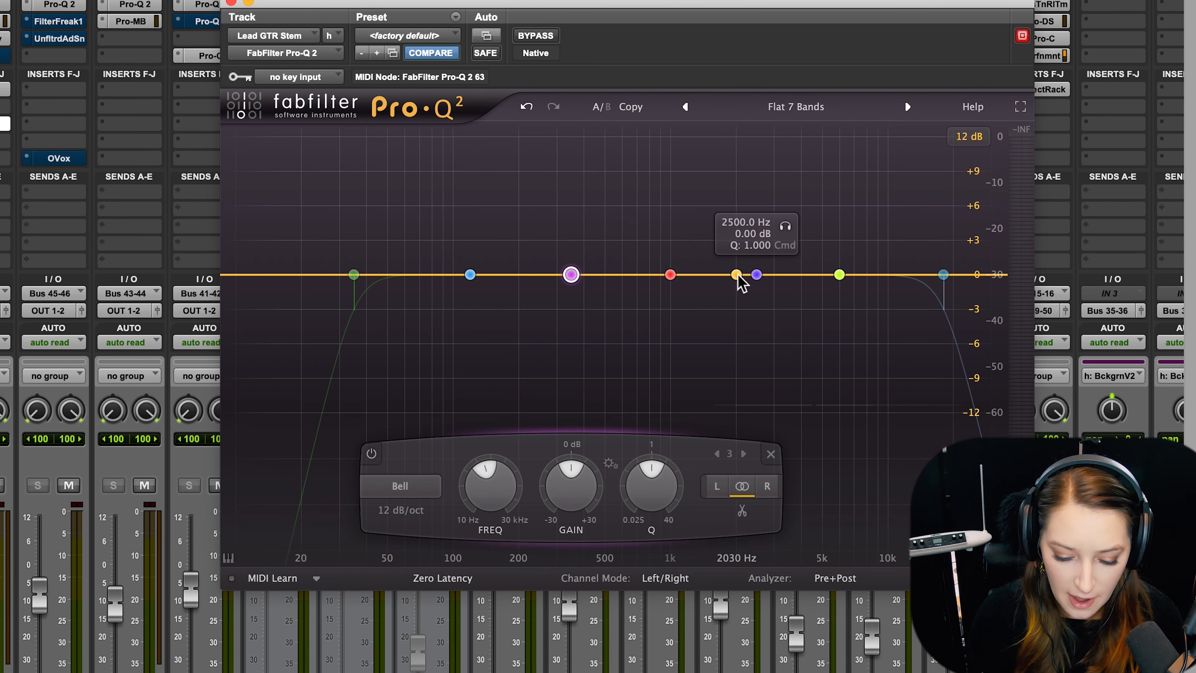
left_click_drag(756, 275, 756, 250)
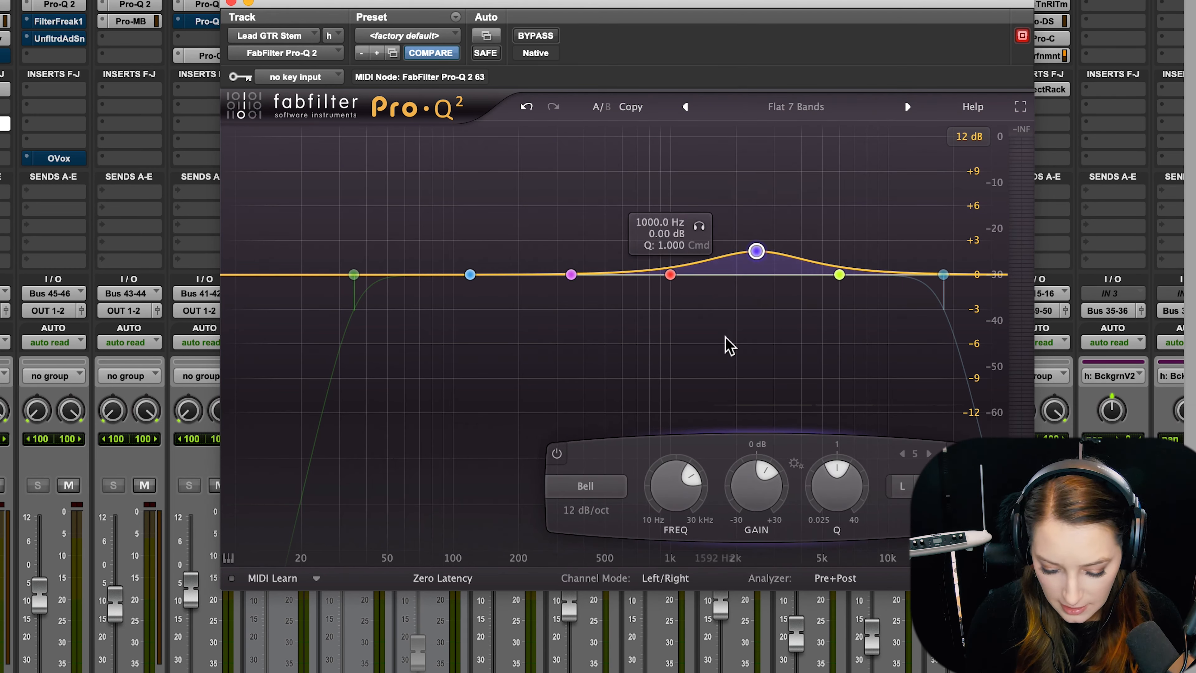
left_click_drag(835, 488, 813, 401)
left_click_drag(756, 250, 779, 208)
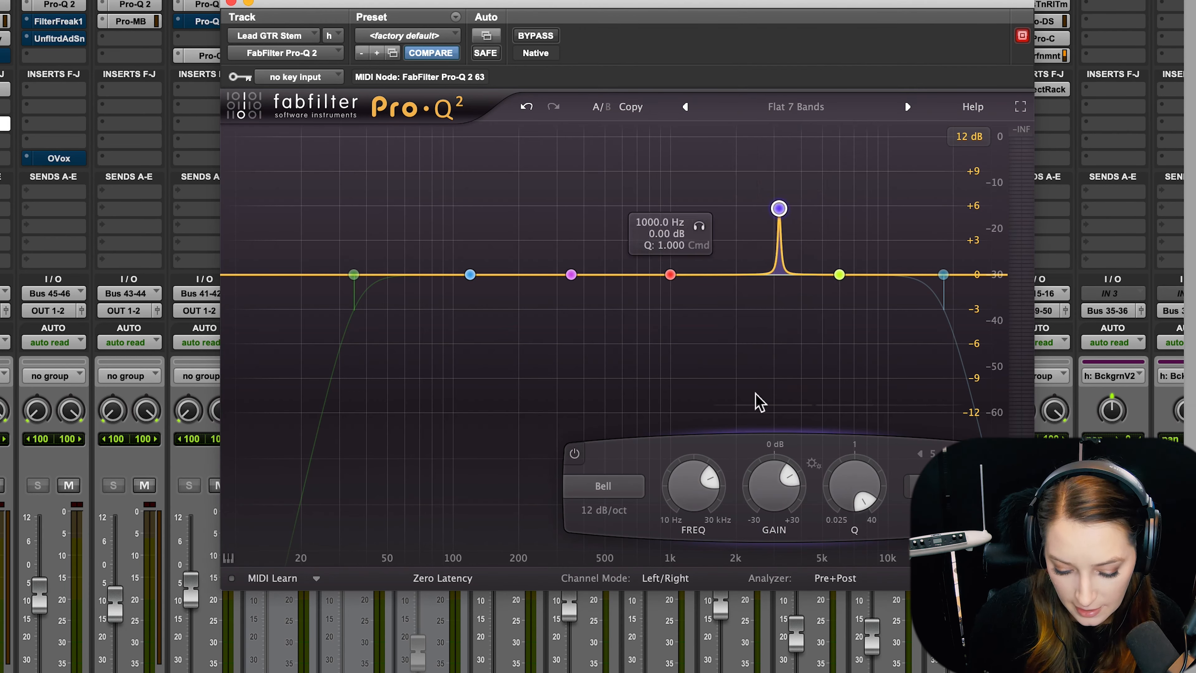
left_click_drag(772, 485, 766, 567)
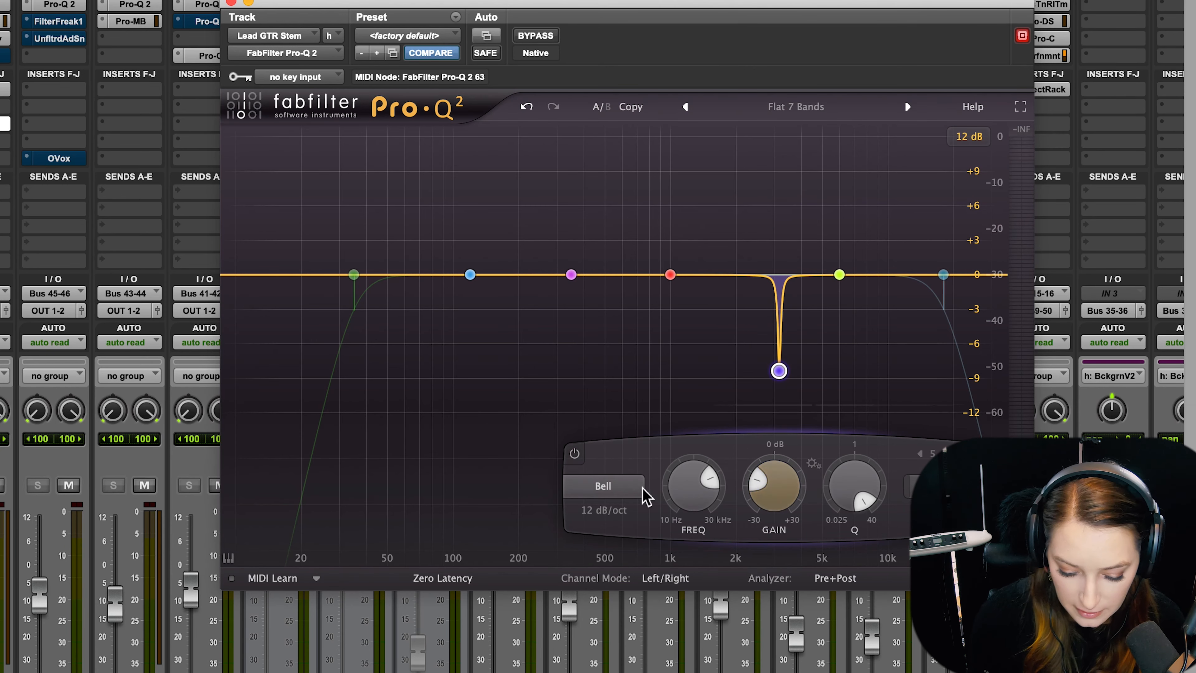
Change the narrow cut band's filter shape to Notch and review the other available shapes.
left_click(623, 491)
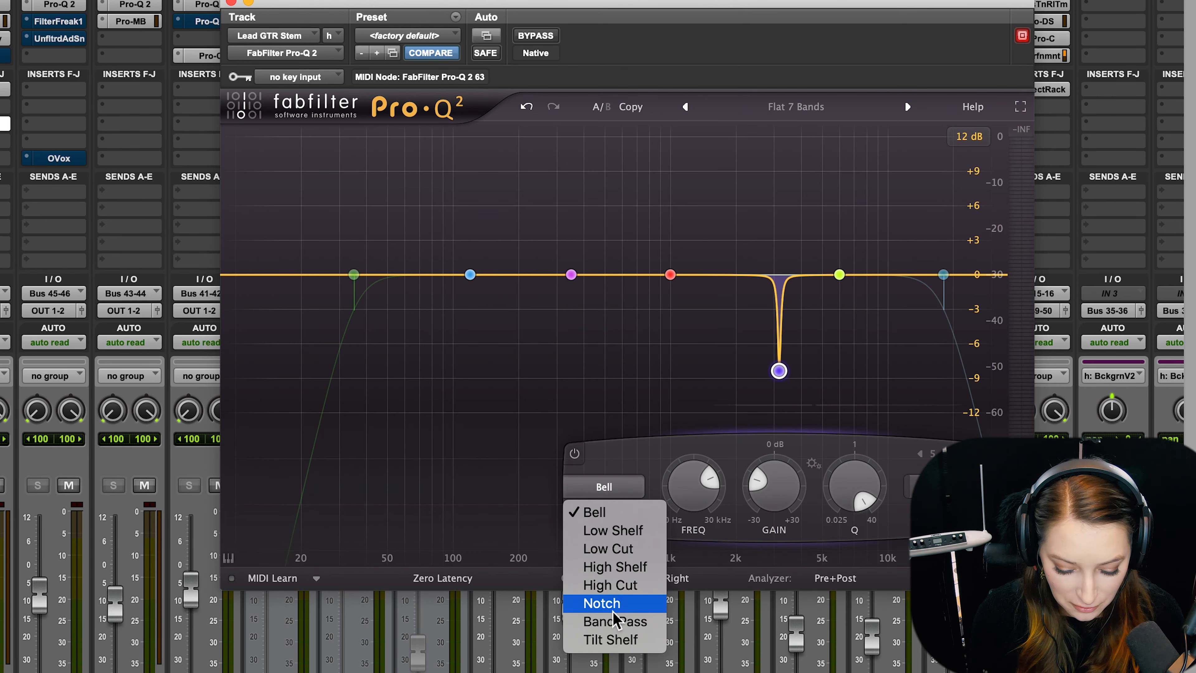
left_click(634, 608)
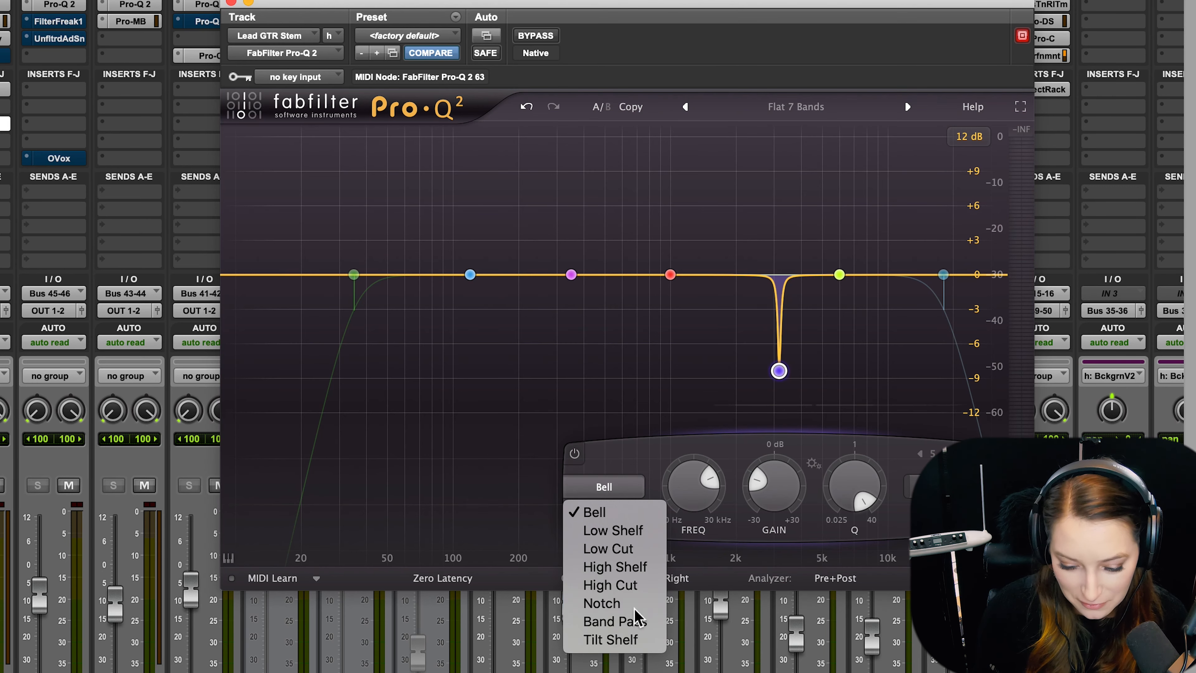
left_click(629, 489)
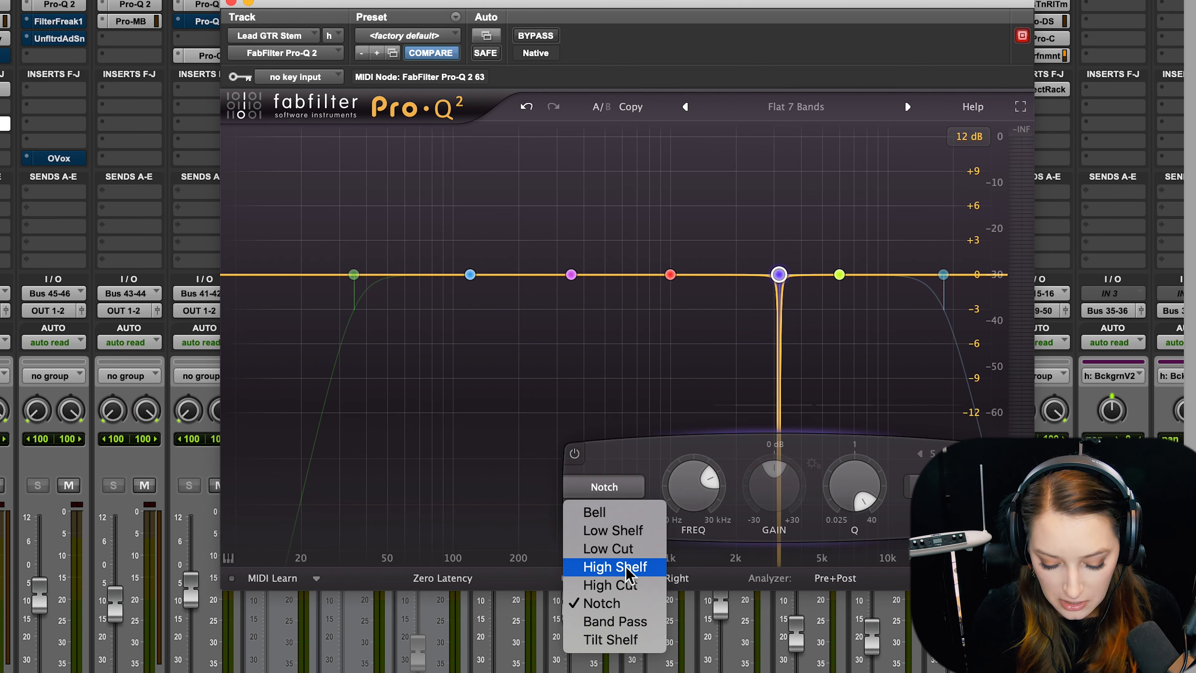
left_click(621, 468)
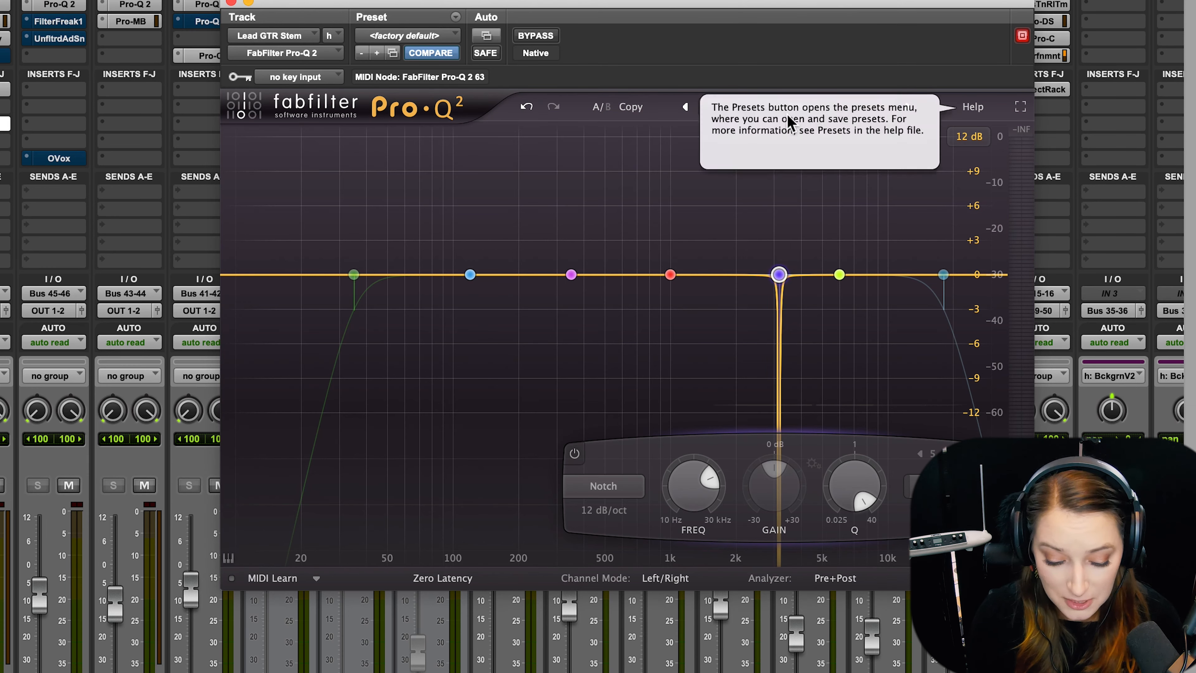
Enable the low cut band, try a 48 dB/oct slope, and set the slope to 6 dB/oct.
left_click(354, 275)
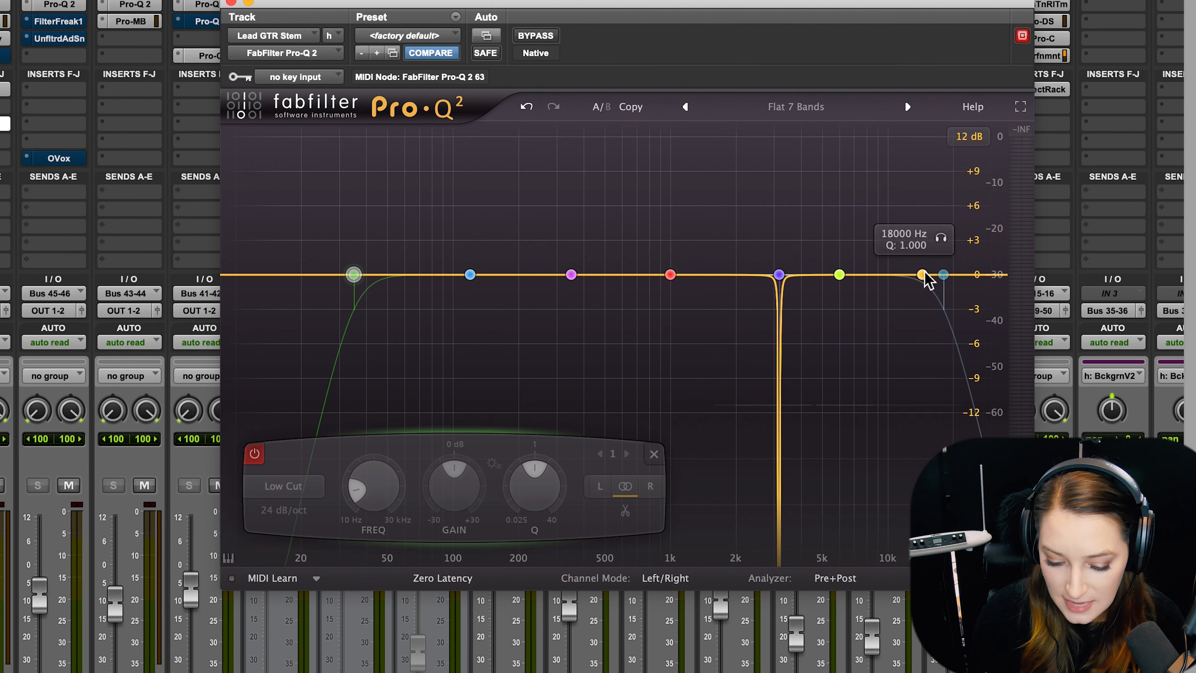
left_click(254, 455)
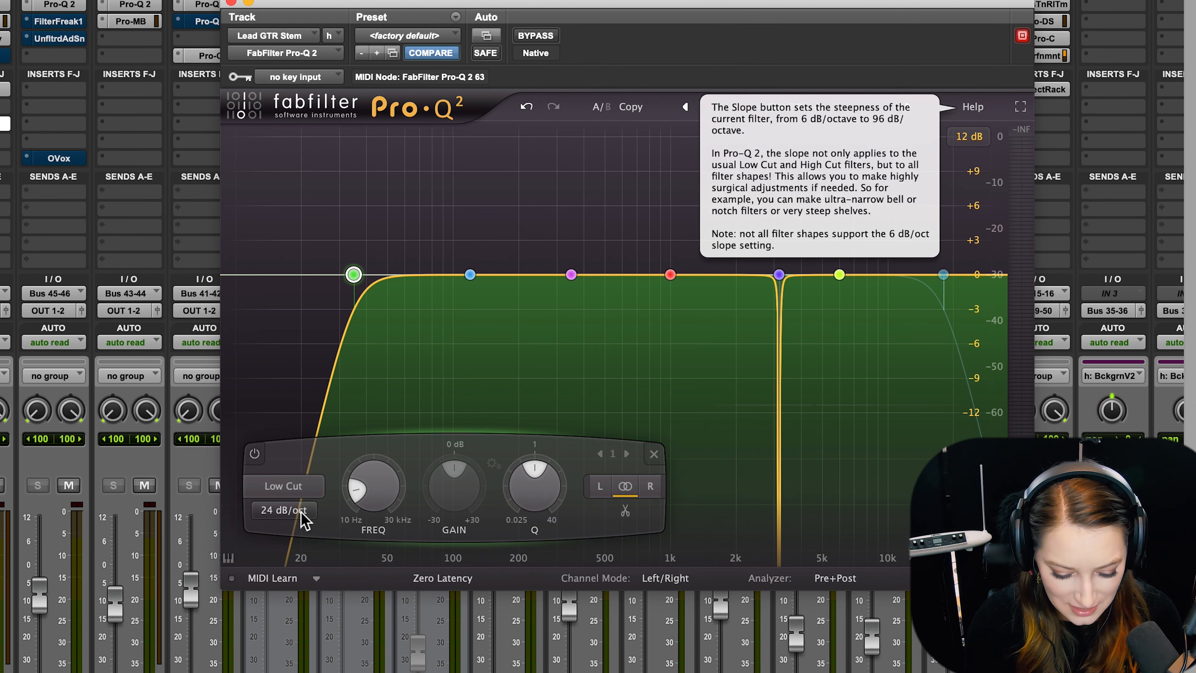
left_click(304, 520)
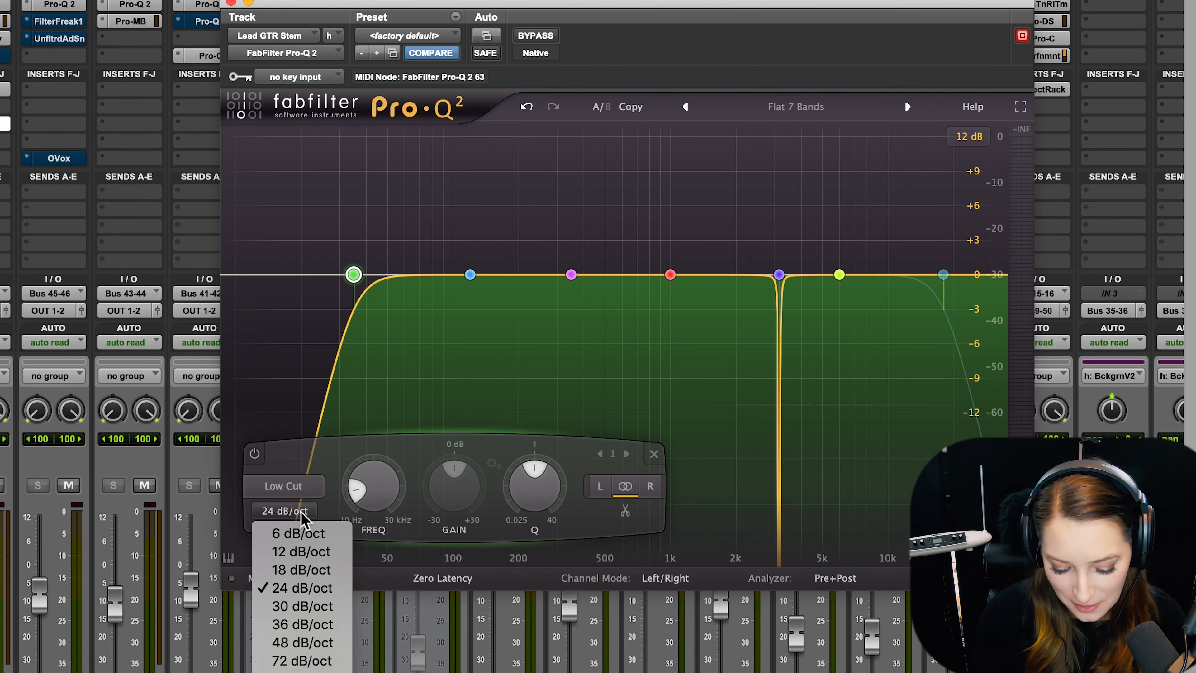
left_click(299, 649)
left_click(286, 513)
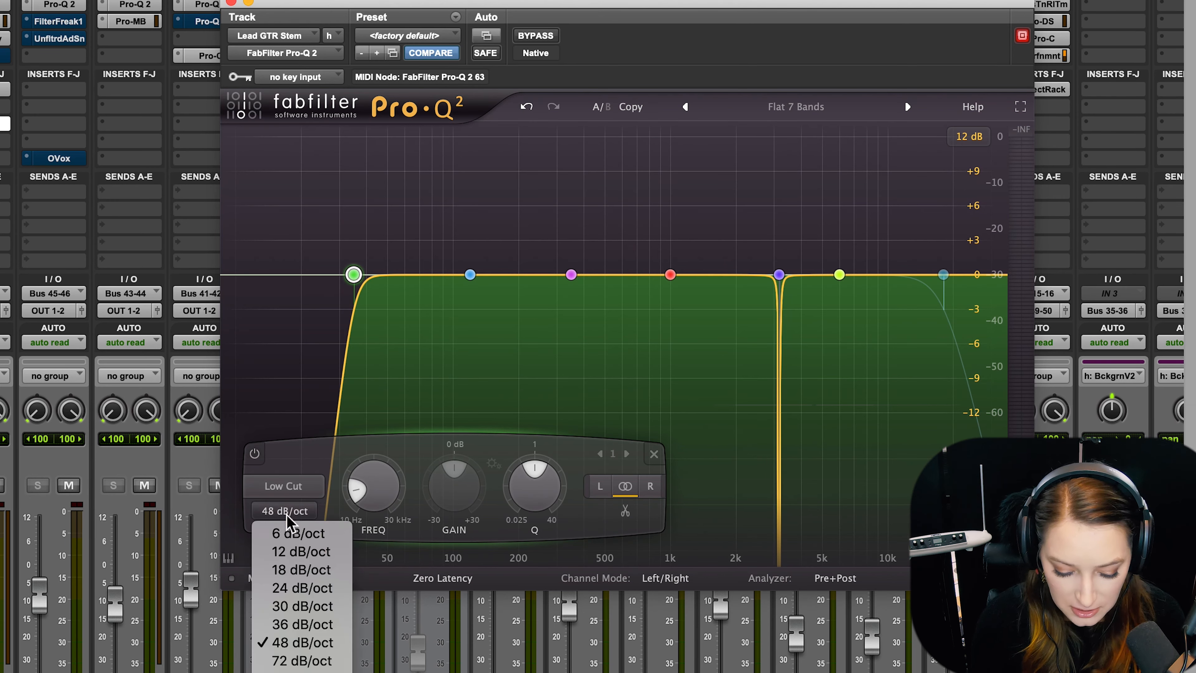
left_click(282, 533)
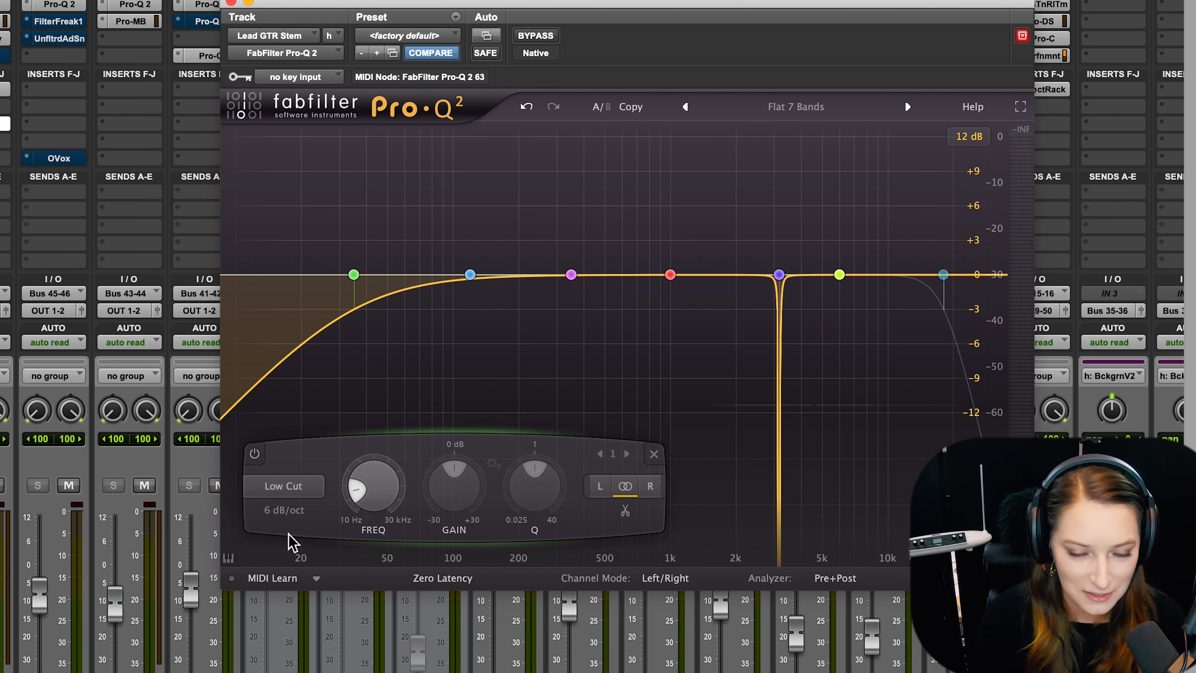
Set the low cut slope to 12 dB/oct and boost the third band about 3 dB near 397 Hz.
left_click(284, 510)
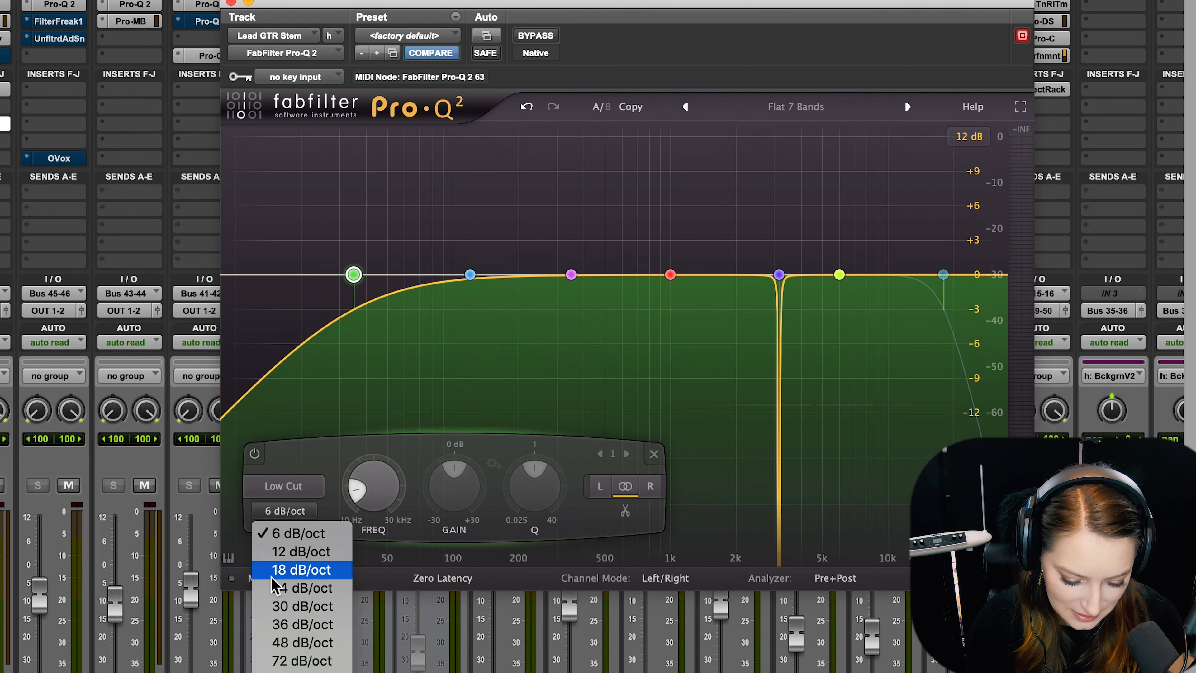
left_click(294, 557)
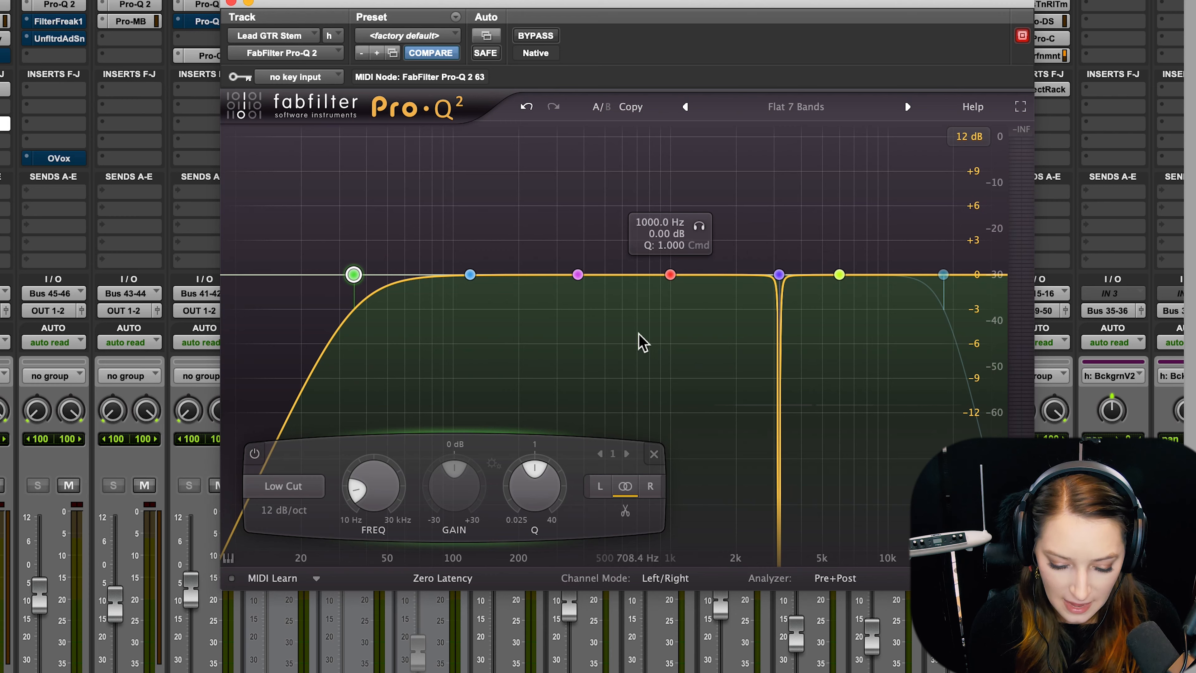
left_click_drag(579, 277, 584, 241)
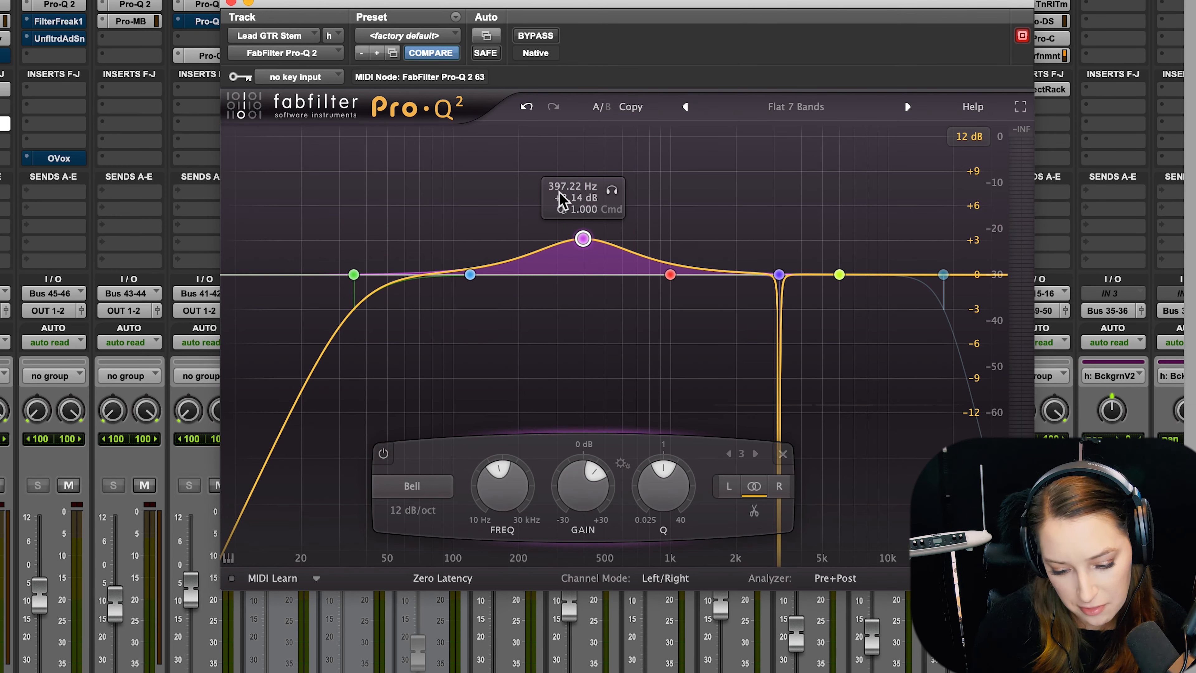
Audition the boosted bell band in solo, narrow its Q to about 2.2, and move it to about 366 Hz at +2.3 dB.
left_click(613, 193)
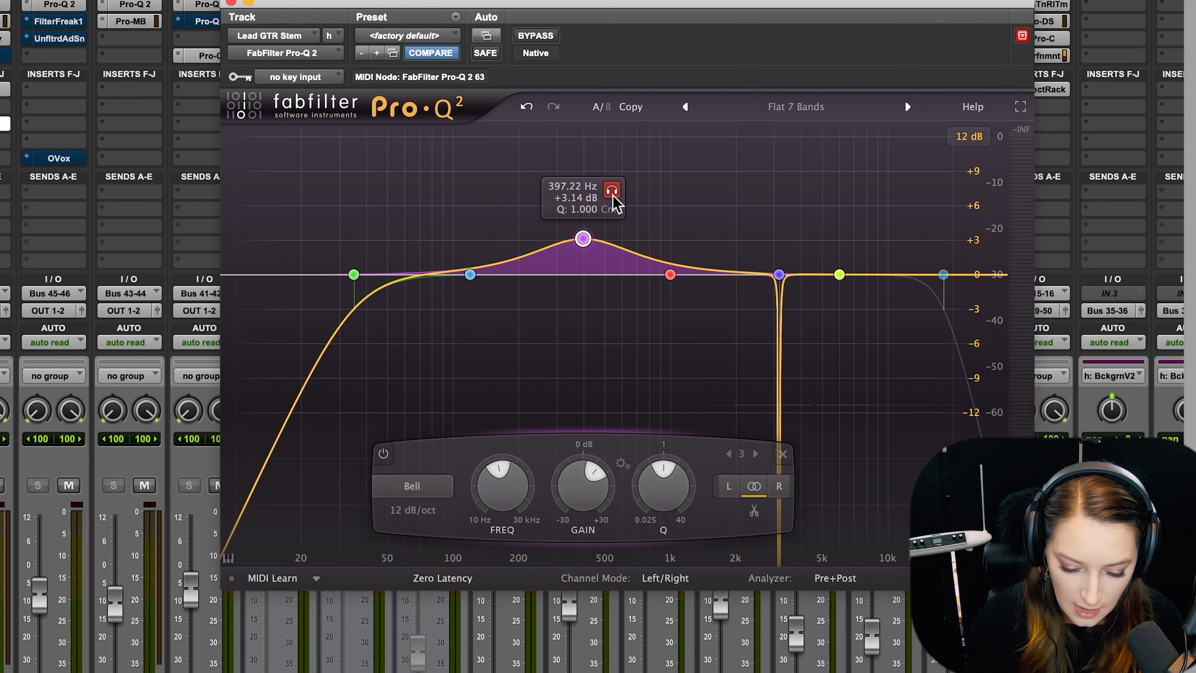
mouse_move(612, 198)
left_mouse_down()
mouse_move(738, 202)
mouse_move(572, 203)
mouse_move(632, 205)
mouse_move(630, 195)
left_mouse_up()
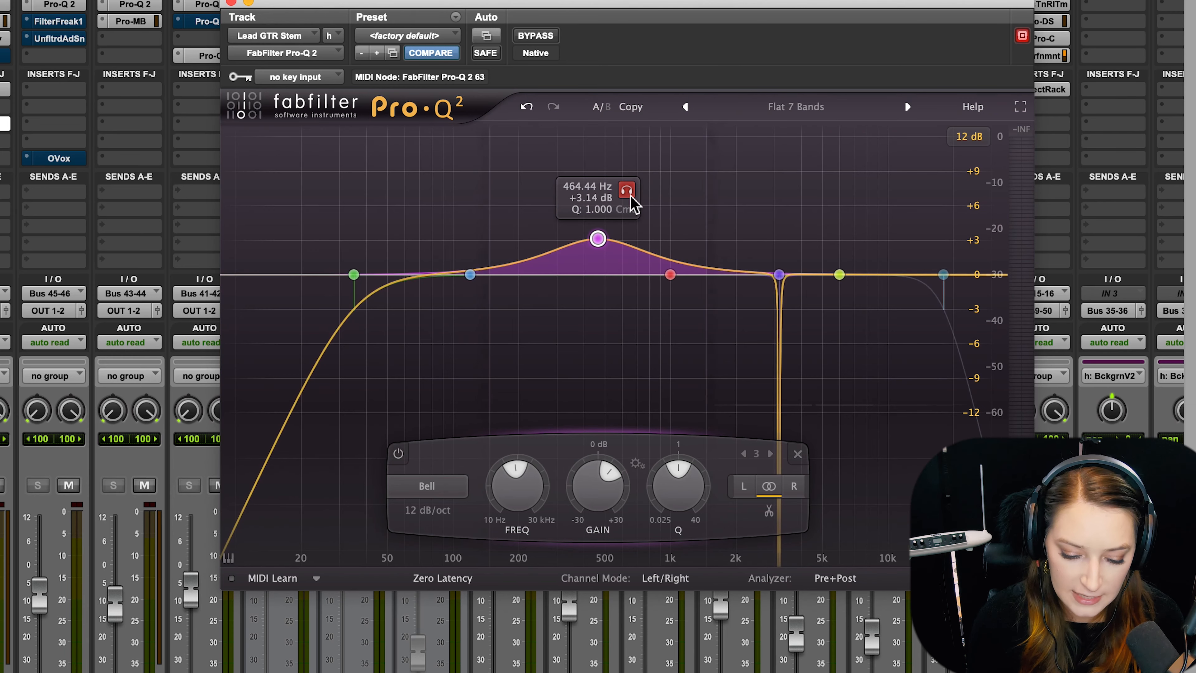
left_click_drag(677, 487, 663, 470)
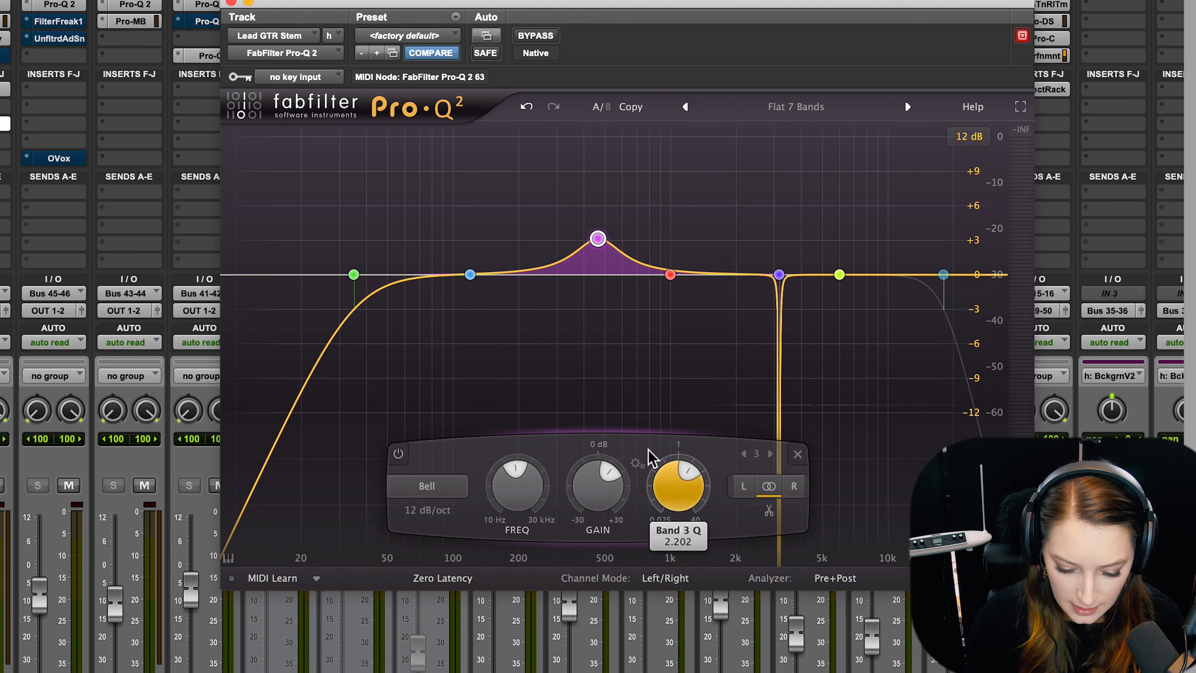
mouse_move(596, 237)
left_mouse_down()
mouse_move(553, 235)
mouse_move(579, 248)
left_mouse_up()
mouse_move(609, 199)
left_mouse_down()
mouse_move(567, 201)
mouse_move(669, 200)
mouse_move(604, 202)
left_mouse_up()
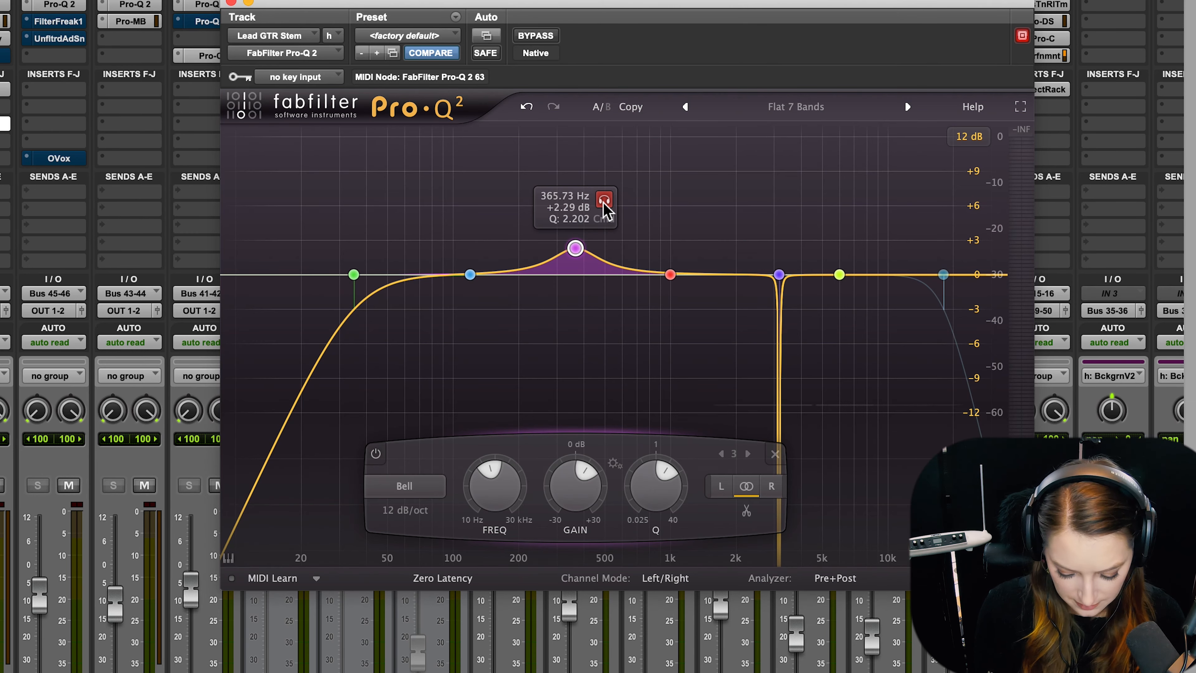
Switch to the Edit window and place the playback start near 3:58, repositioning the plug-in window around the timeline.
key("super+equal")
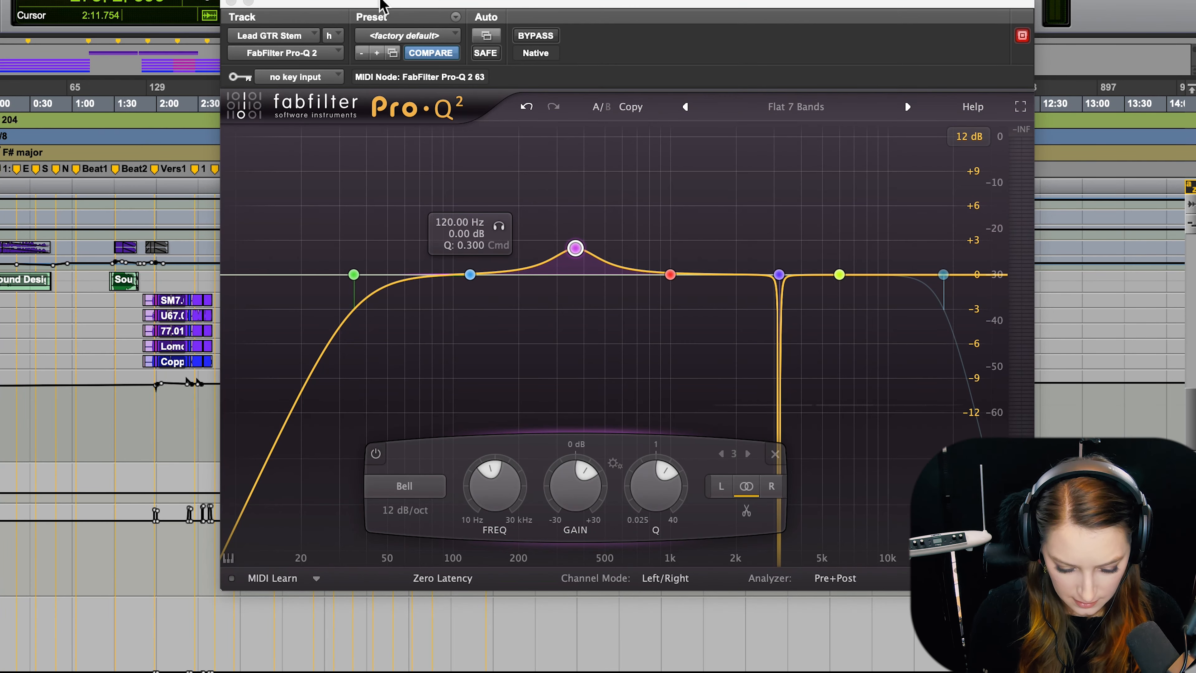
left_click_drag(381, 4, 584, 0)
left_click(324, 405)
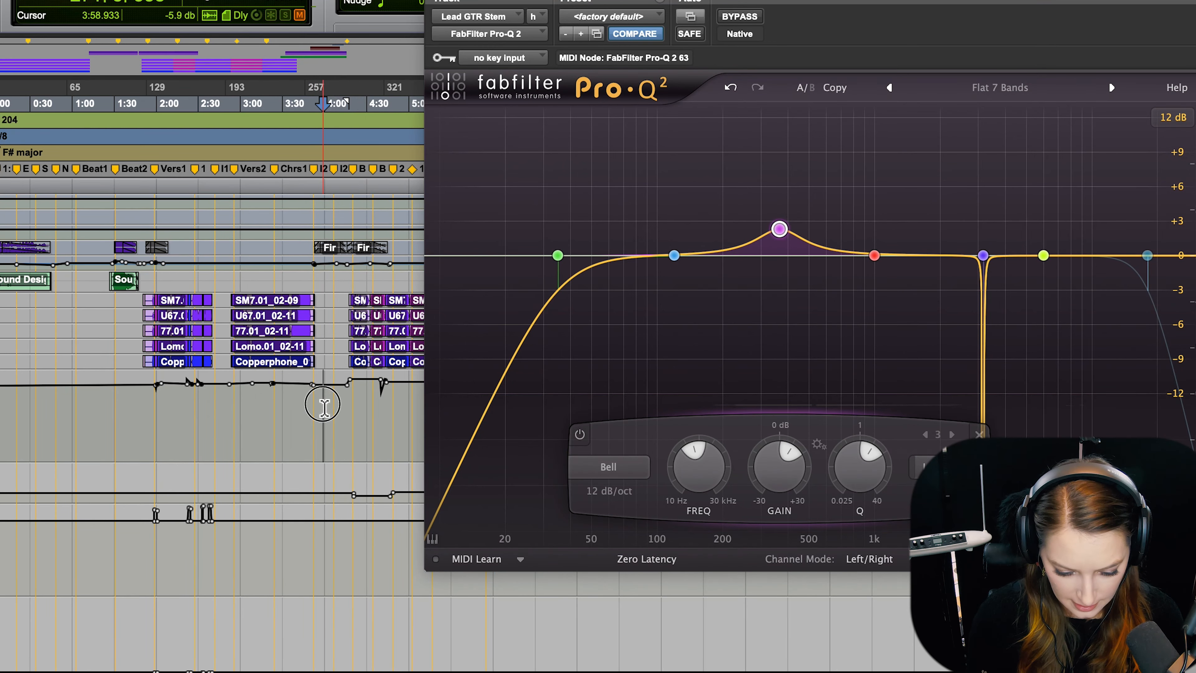
left_click(320, 406)
left_click_drag(711, 0, 543, 63)
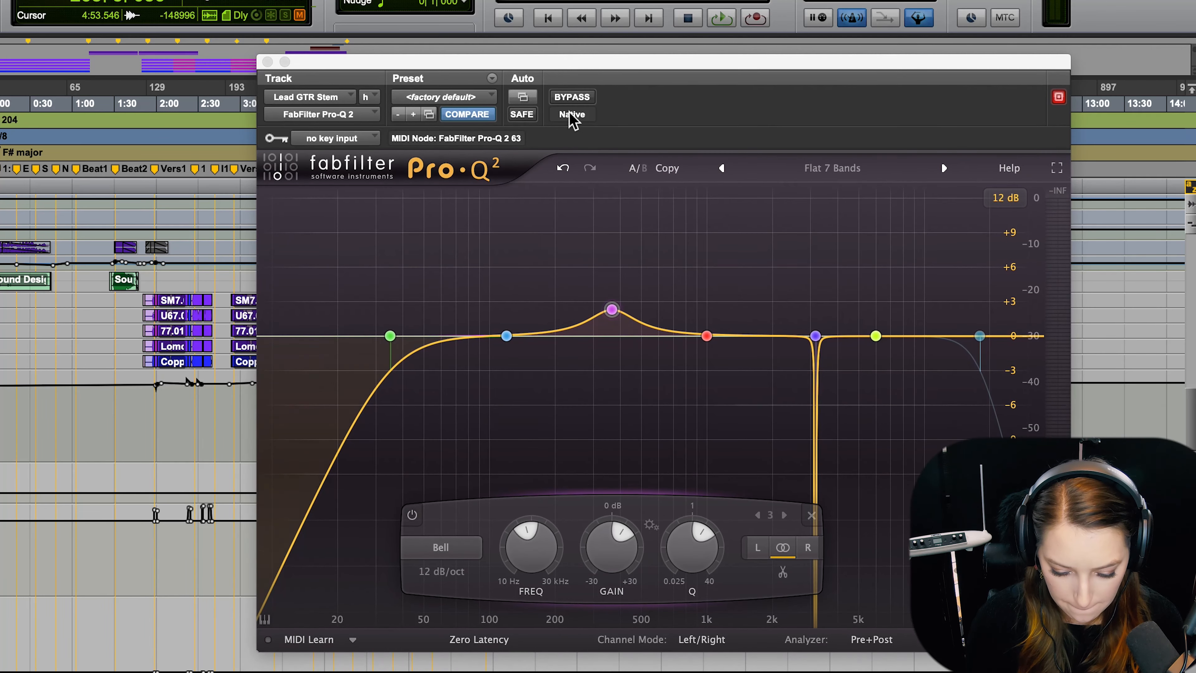
Play the lead guitar section and sweep the soloed third band to about 499 Hz.
key("space")
left_click(611, 311)
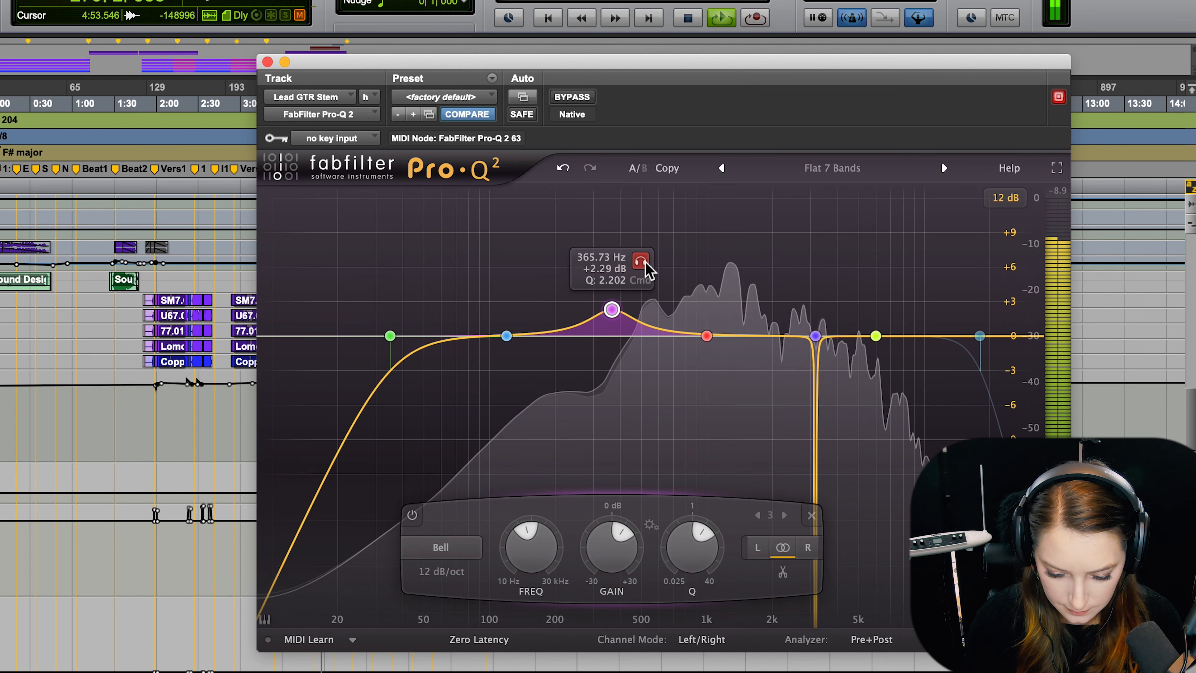
left_click_drag(645, 264, 681, 209)
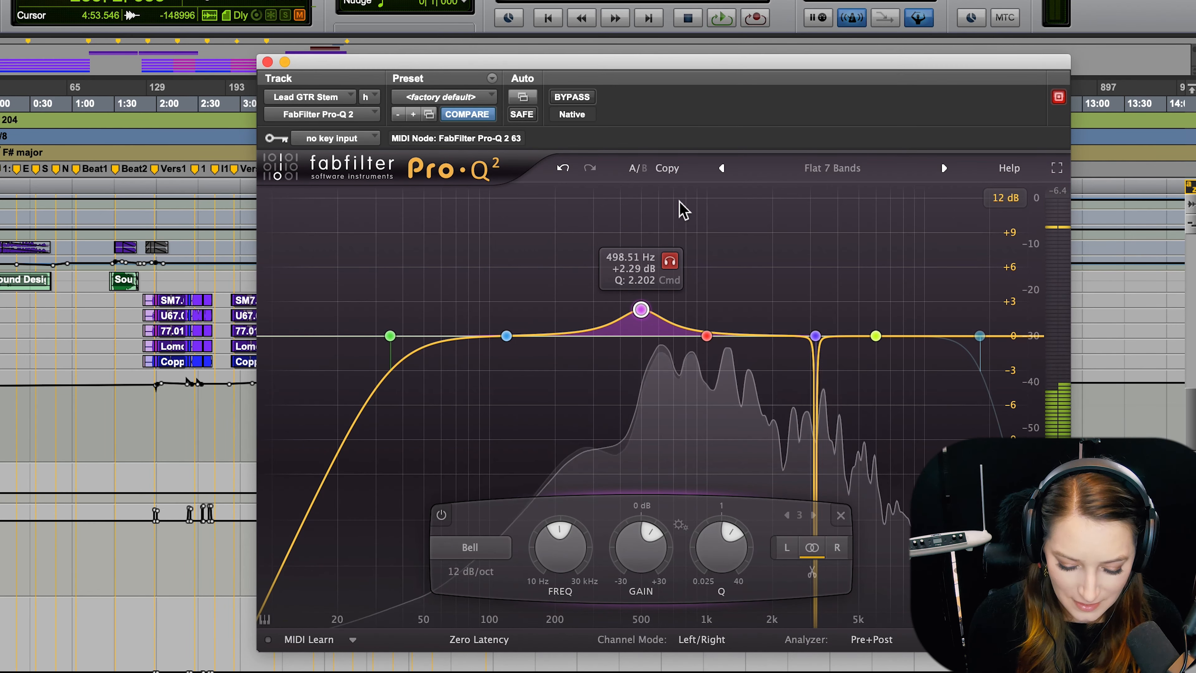